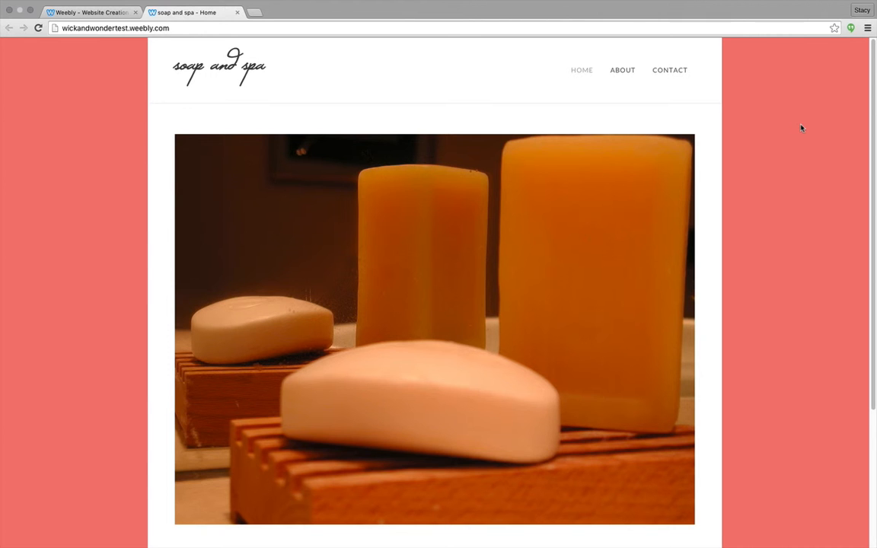
Review the published site's Home, About and Contact pages, checking the background, images and text on each
{"action": "scroll", "coordinate": [801, 128], "scroll_direction": "down", "scroll_amount": 4}
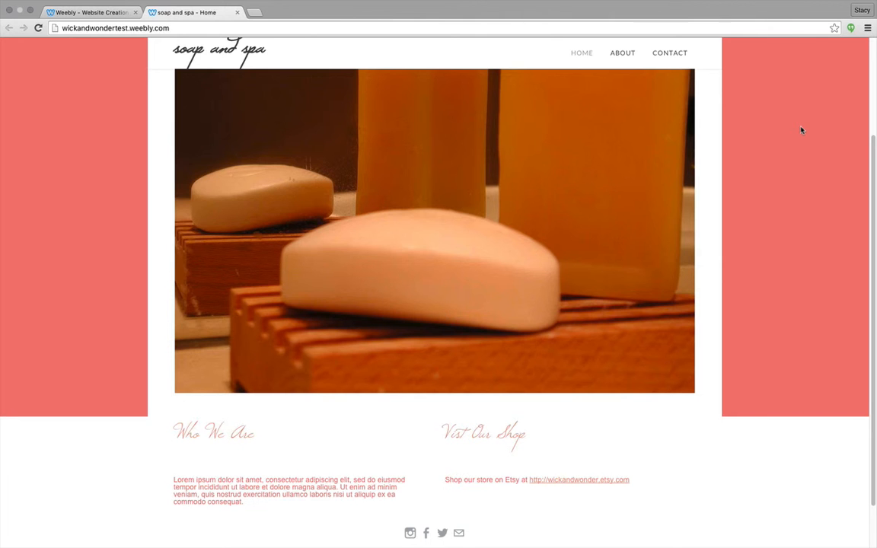
{"action": "scroll", "coordinate": [801, 129], "scroll_direction": "down", "scroll_amount": 2}
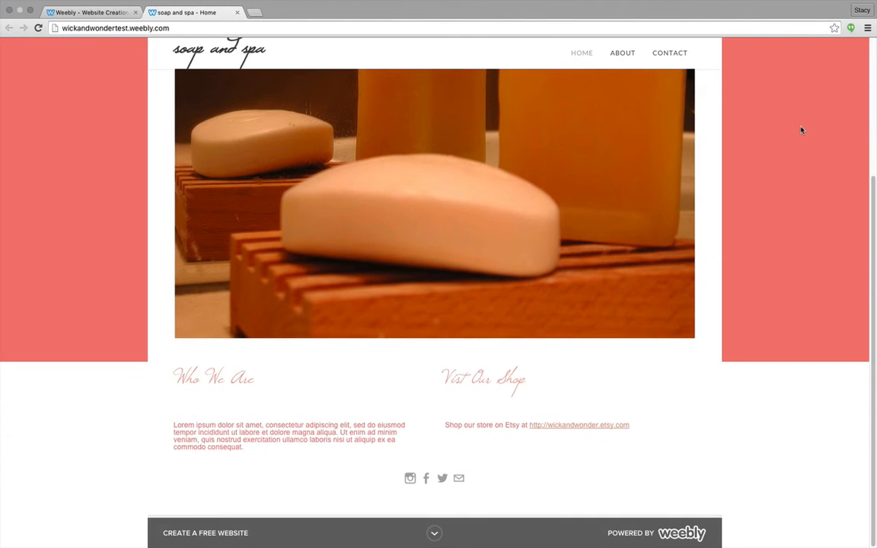
{"action": "scroll", "coordinate": [801, 129], "scroll_direction": "up", "scroll_amount": 5}
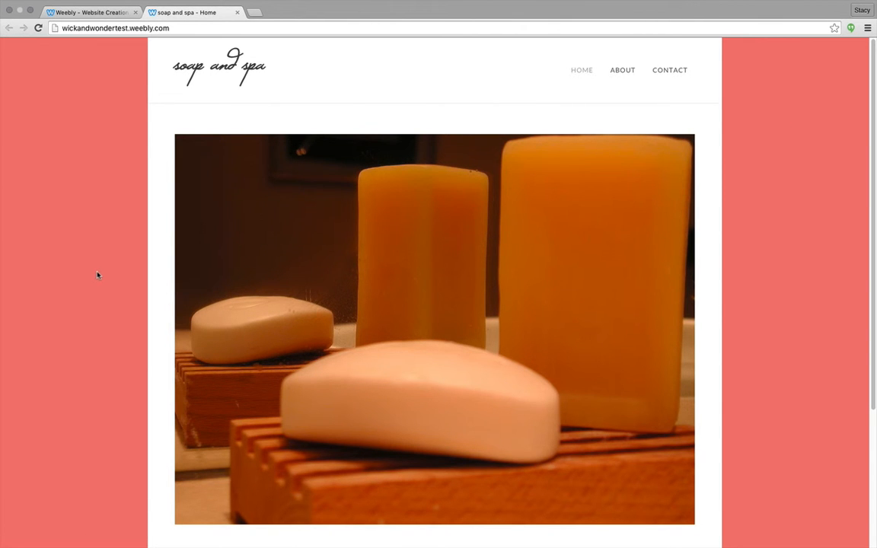
{"action": "scroll", "coordinate": [91, 276], "scroll_direction": "down", "scroll_amount": 5}
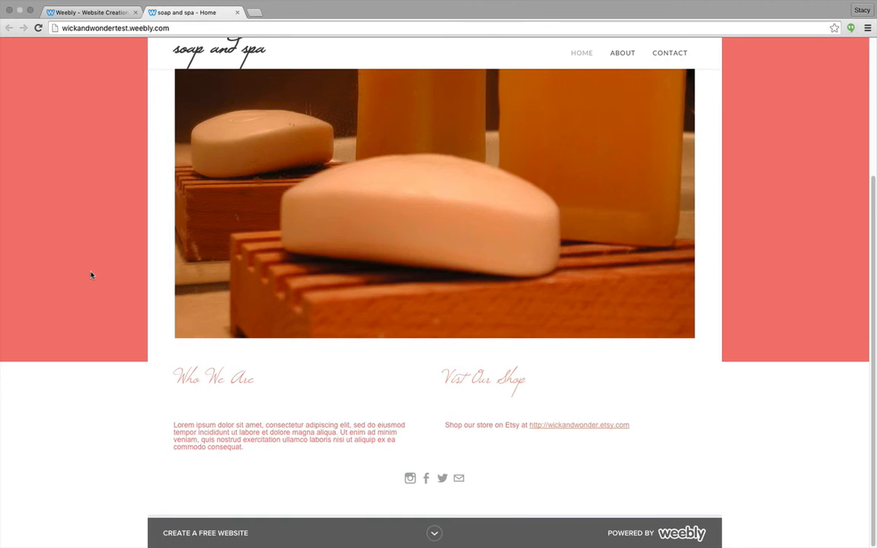
{"action": "scroll", "coordinate": [91, 276], "scroll_direction": "up", "scroll_amount": 5}
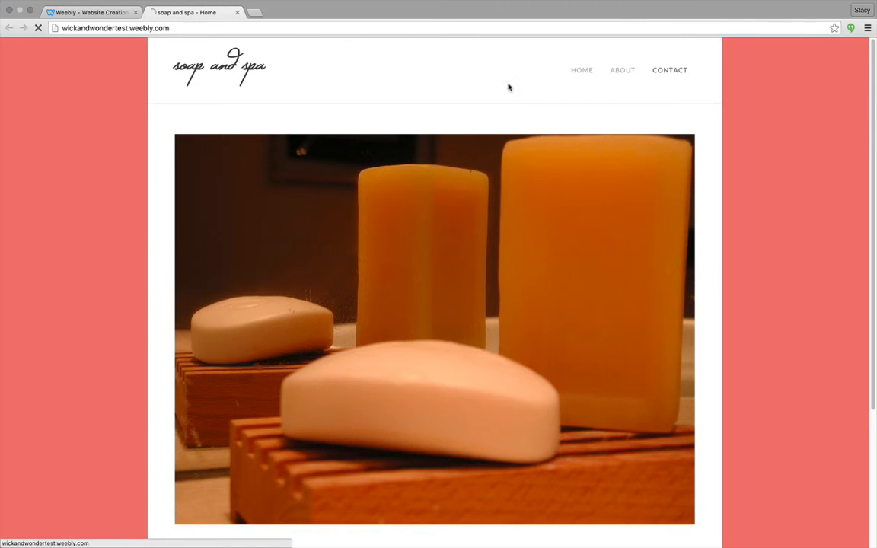
{"action": "left_click", "coordinate": [612, 71]}
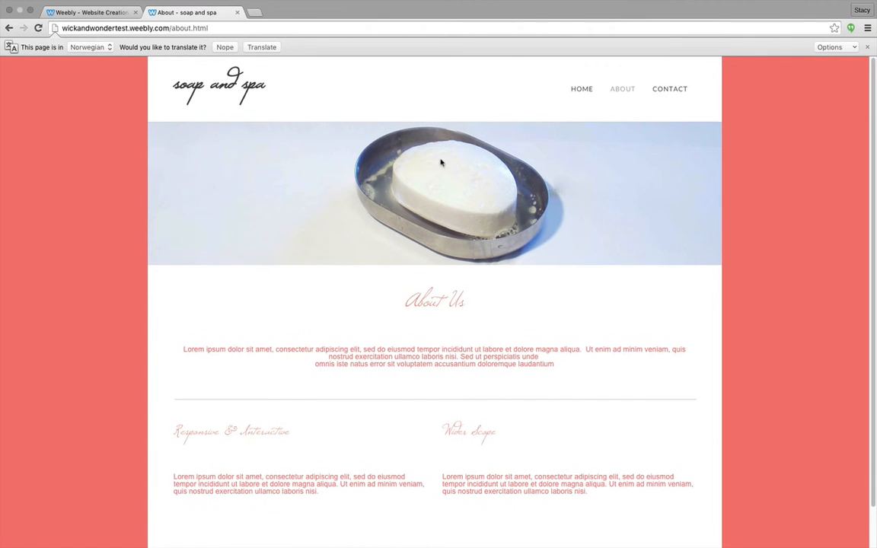
{"action": "scroll", "coordinate": [152, 192], "scroll_direction": "down", "scroll_amount": 2}
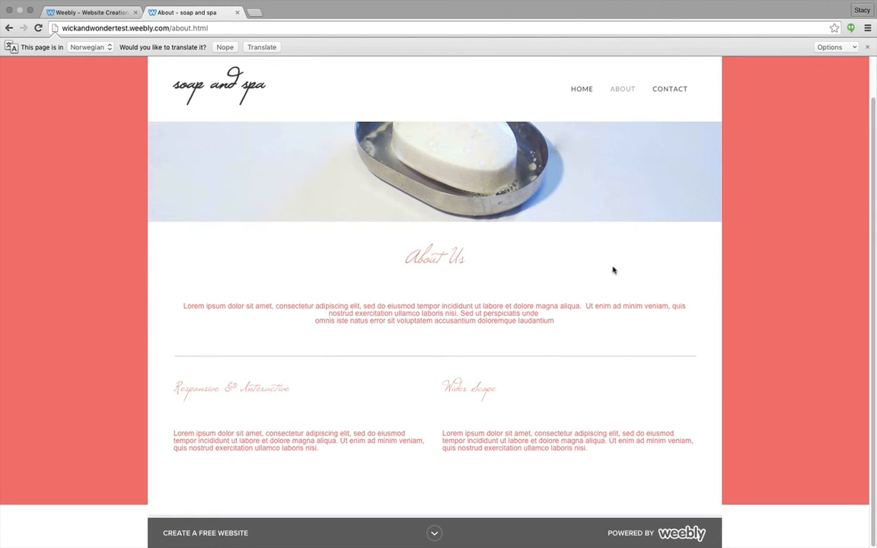
{"action": "left_click", "coordinate": [669, 89]}
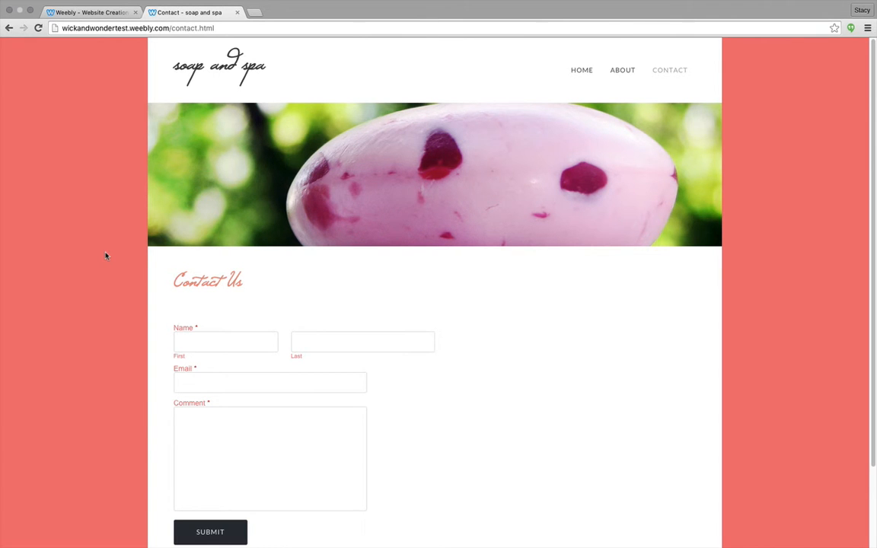
{"action": "scroll", "coordinate": [106, 256], "scroll_direction": "down", "scroll_amount": 3}
{"action": "scroll", "coordinate": [105, 256], "scroll_direction": "up", "scroll_amount": 3}
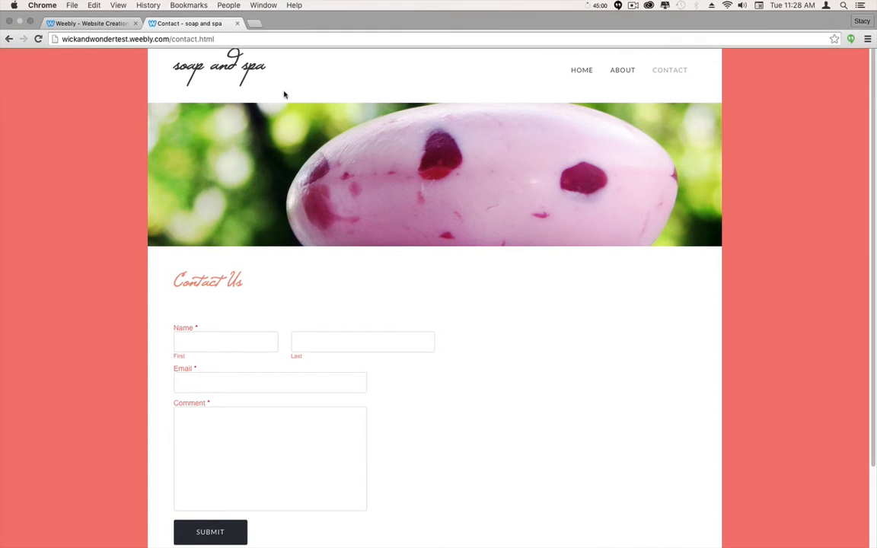
Return to the Weebly editor, dismiss the publish confirmation and reopen the soap and spa site from the dashboard for editing
{"action": "left_click", "coordinate": [96, 13]}
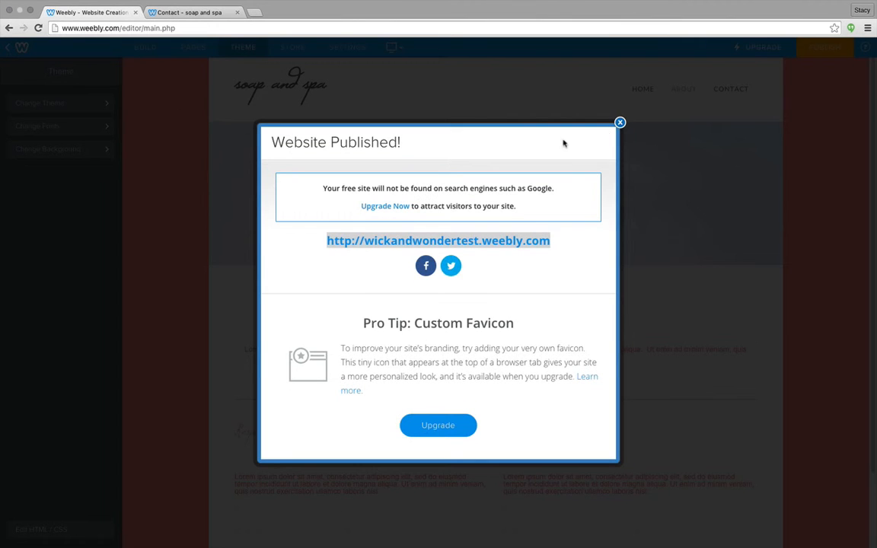
{"action": "left_click", "coordinate": [620, 123]}
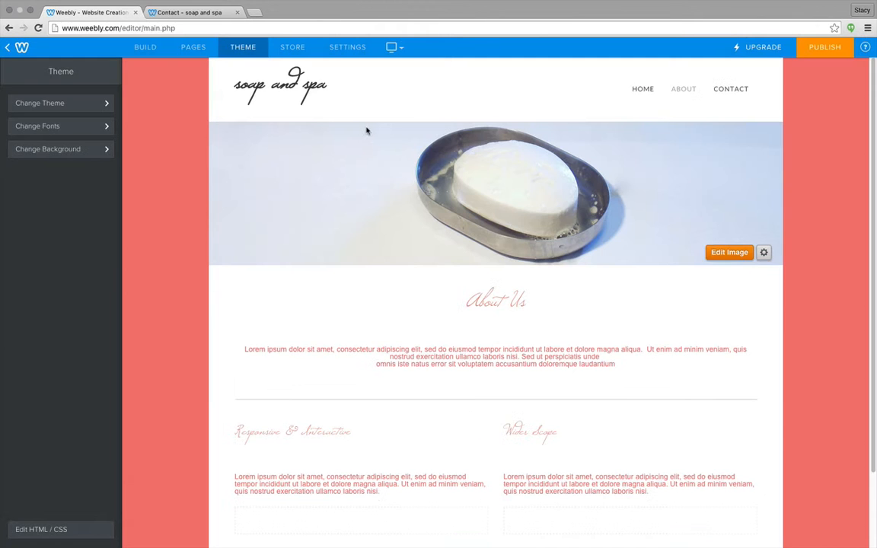
{"action": "left_click", "coordinate": [150, 50]}
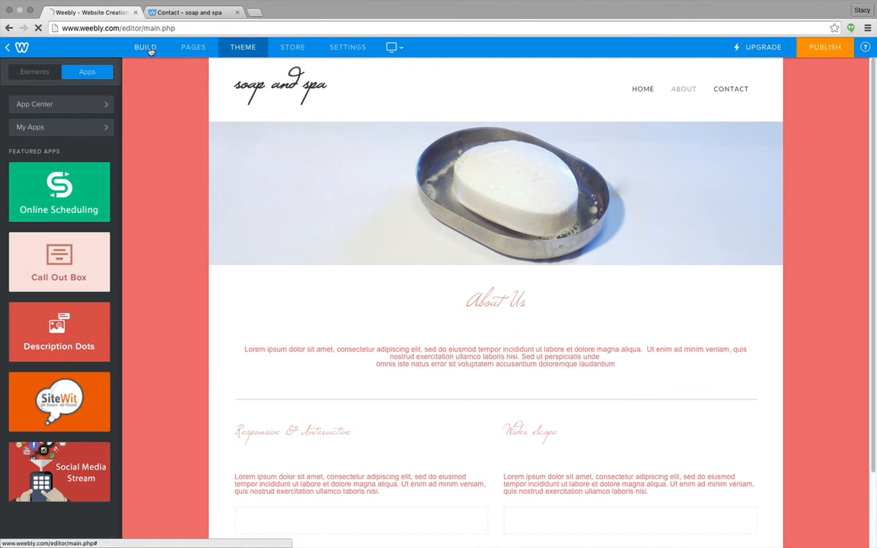
{"action": "left_click", "coordinate": [14, 47]}
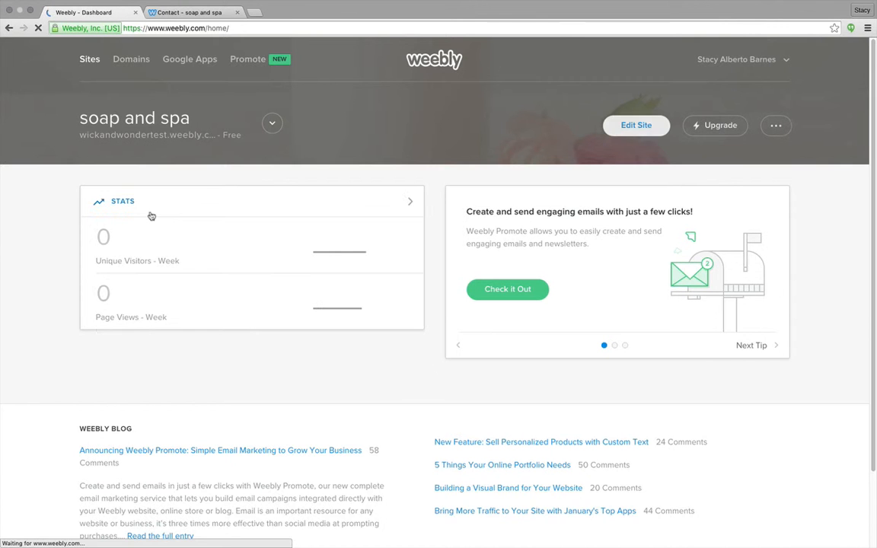
{"action": "left_click", "coordinate": [642, 126]}
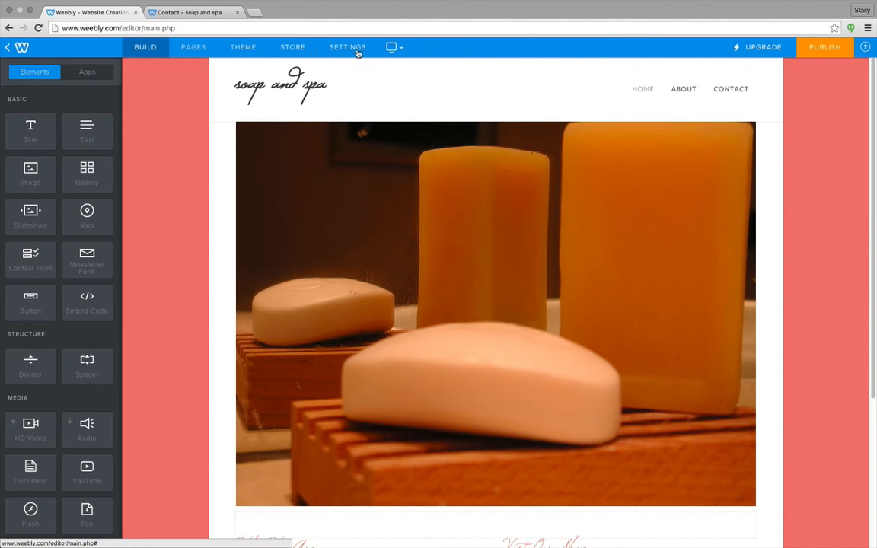
In the theme's main_style.css, set the #wrapper background to #FFF and save the code changes
{"action": "left_click", "coordinate": [243, 48]}
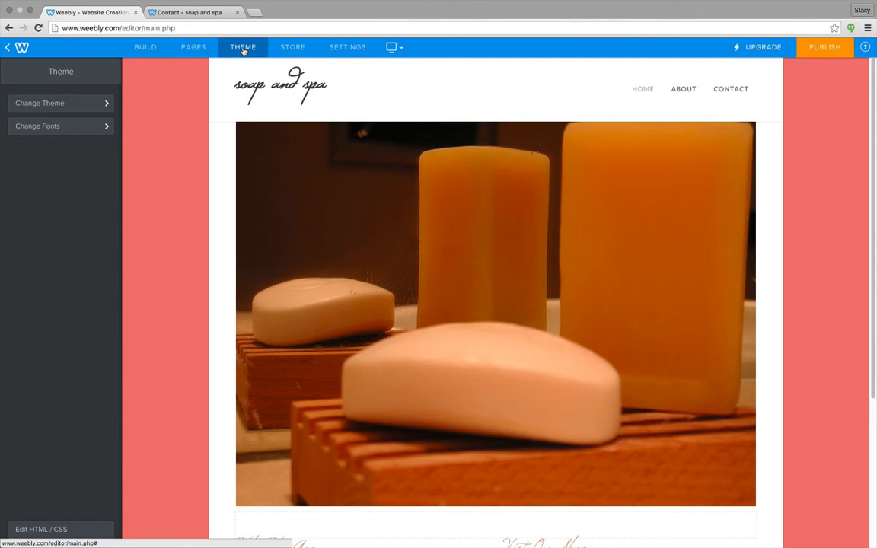
{"action": "left_click", "coordinate": [35, 529]}
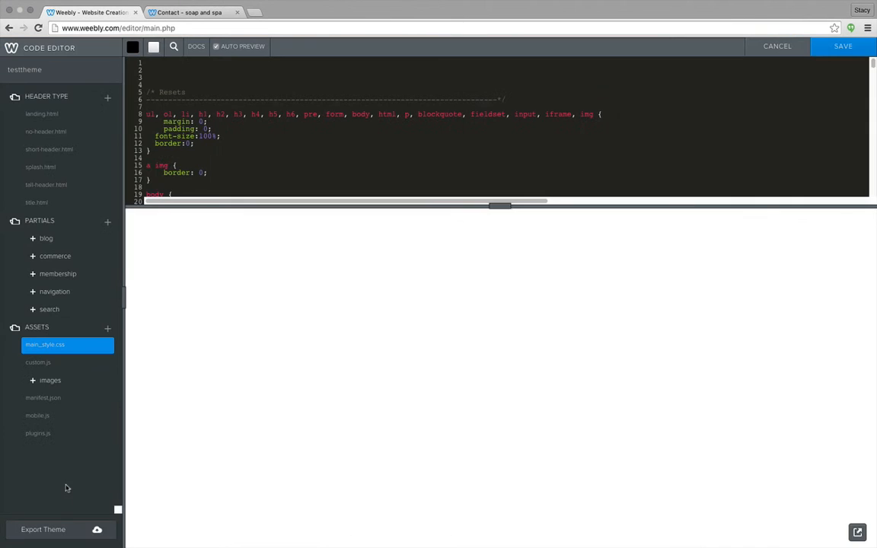
{"action": "scroll", "coordinate": [238, 153], "scroll_direction": "down", "scroll_amount": 10}
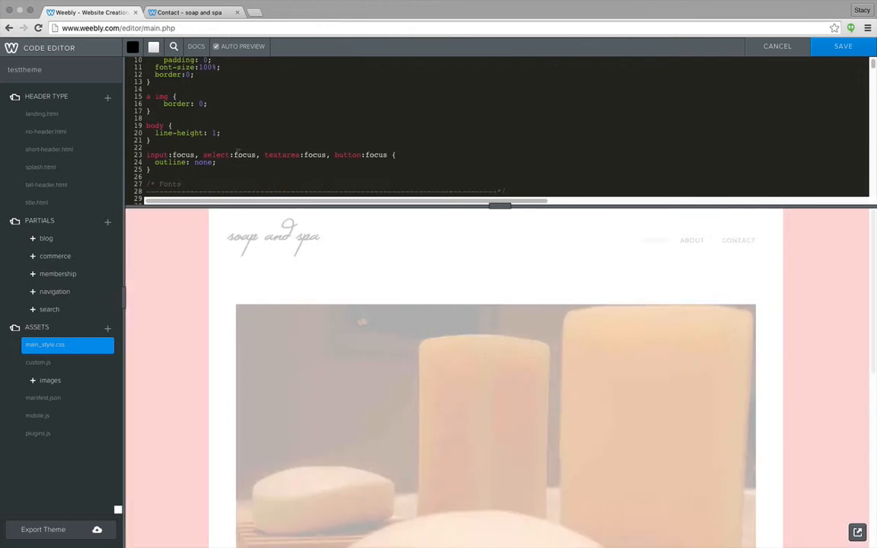
{"action": "left_click_drag", "start_coordinate": [499, 205], "coordinate": [497, 374]}
{"action": "scroll", "coordinate": [267, 282], "scroll_direction": "down", "scroll_amount": 1}
{"action": "double_click", "coordinate": [226, 309]}
{"action": "type", "text": "FFF"}
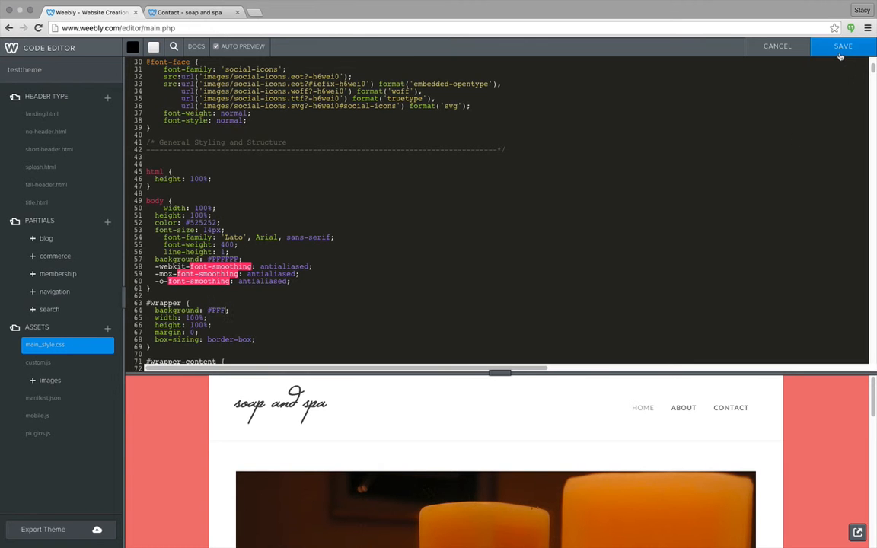
{"action": "left_click", "coordinate": [777, 45]}
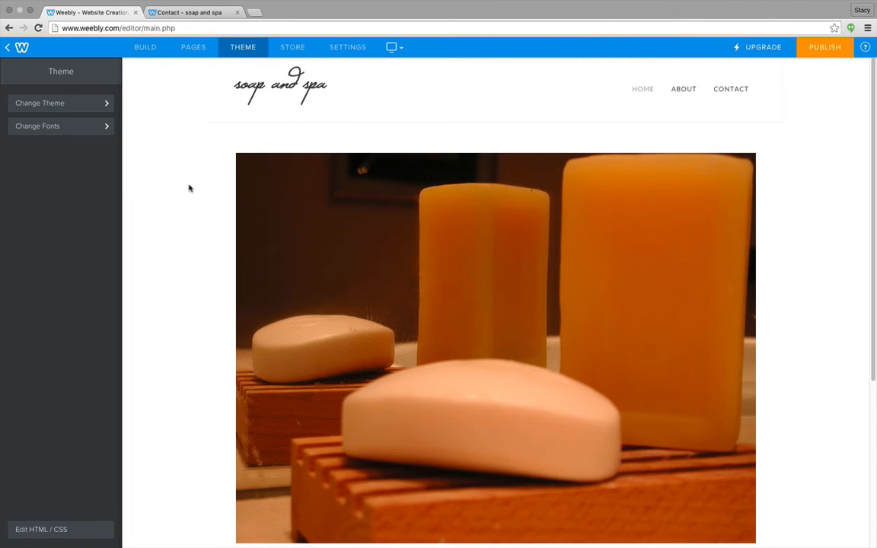
{"action": "scroll", "coordinate": [185, 189], "scroll_direction": "down", "scroll_amount": 3}
{"action": "scroll", "coordinate": [183, 190], "scroll_direction": "down", "scroll_amount": 5}
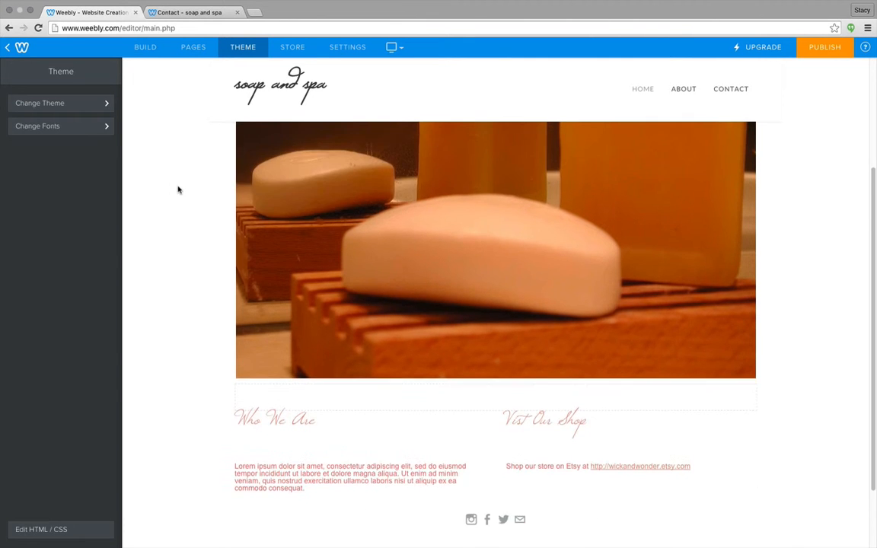
{"action": "scroll", "coordinate": [176, 190], "scroll_direction": "up", "scroll_amount": 8}
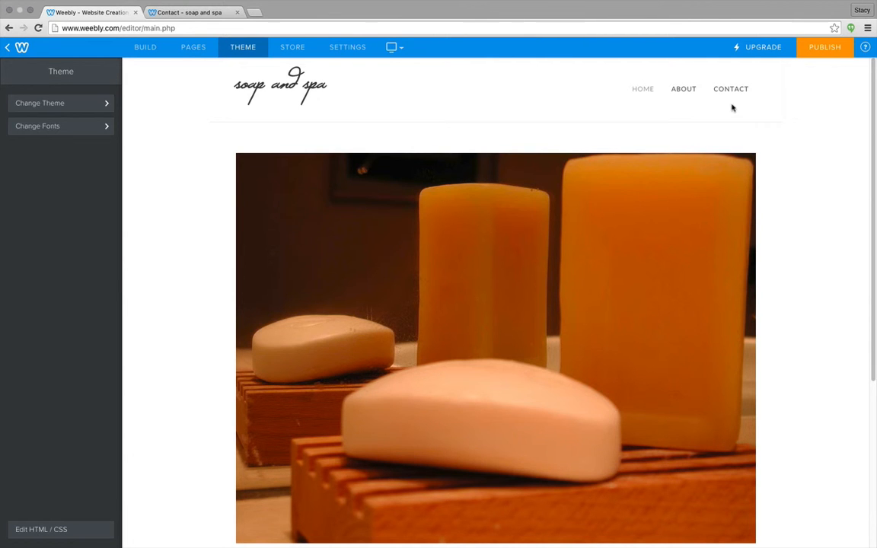
{"action": "mouse_move", "coordinate": [698, 4]}
{"action": "left_click", "coordinate": [632, 6]}
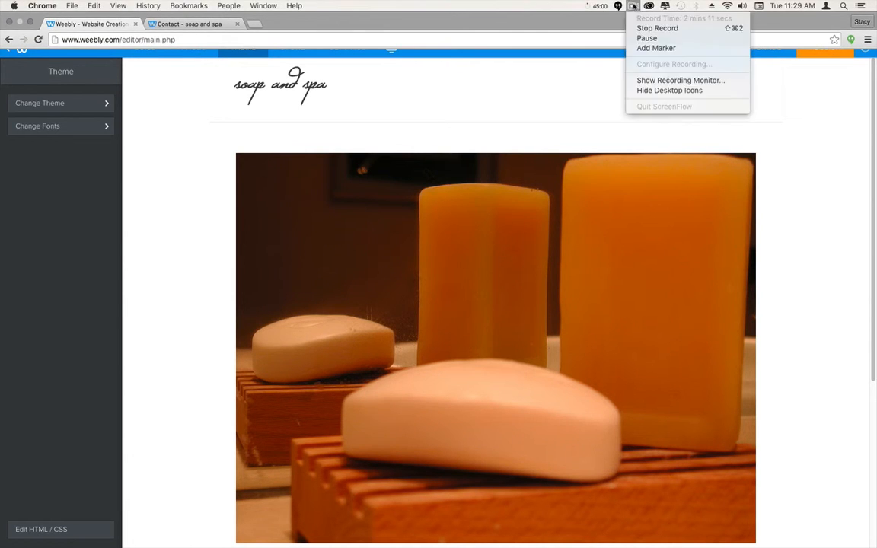
{"action": "left_click", "coordinate": [637, 30]}
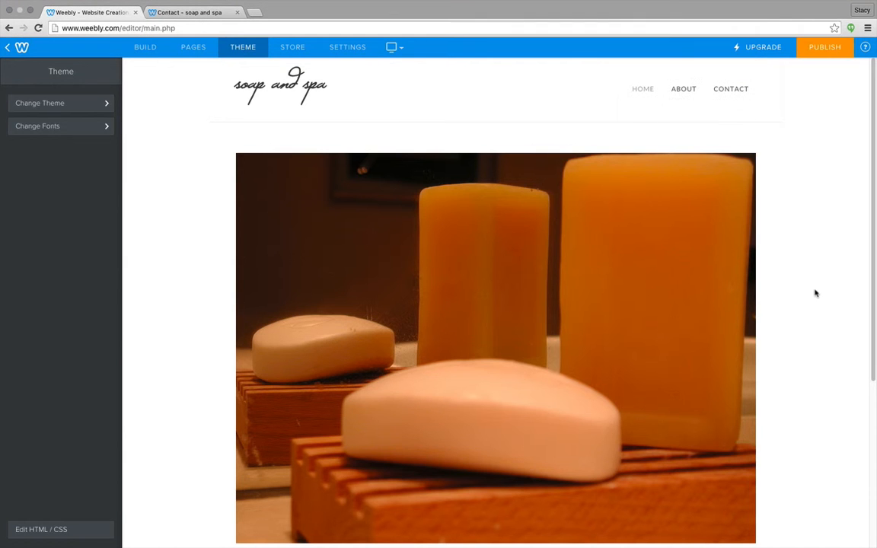
Set the theme's paragraph text color to the dark grey #515151
{"action": "scroll", "coordinate": [815, 294], "scroll_direction": "down", "scroll_amount": 5}
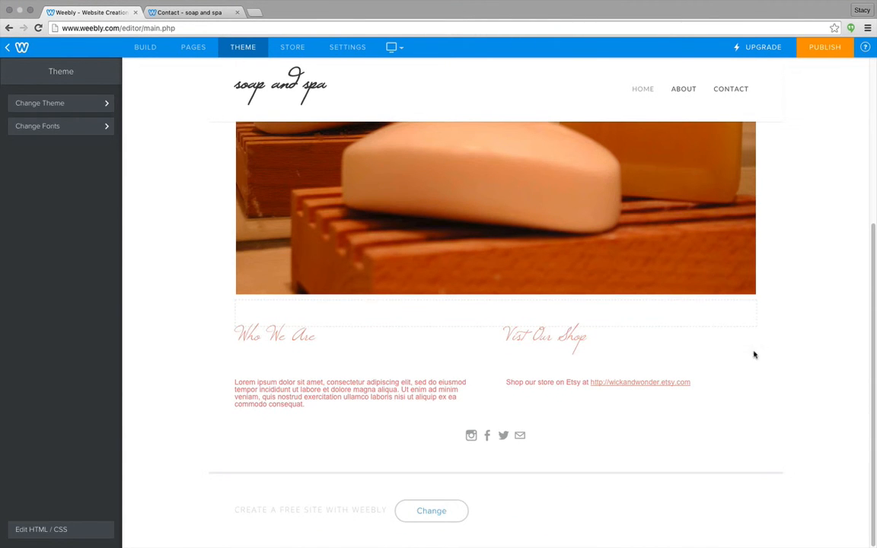
{"action": "left_click", "coordinate": [298, 382]}
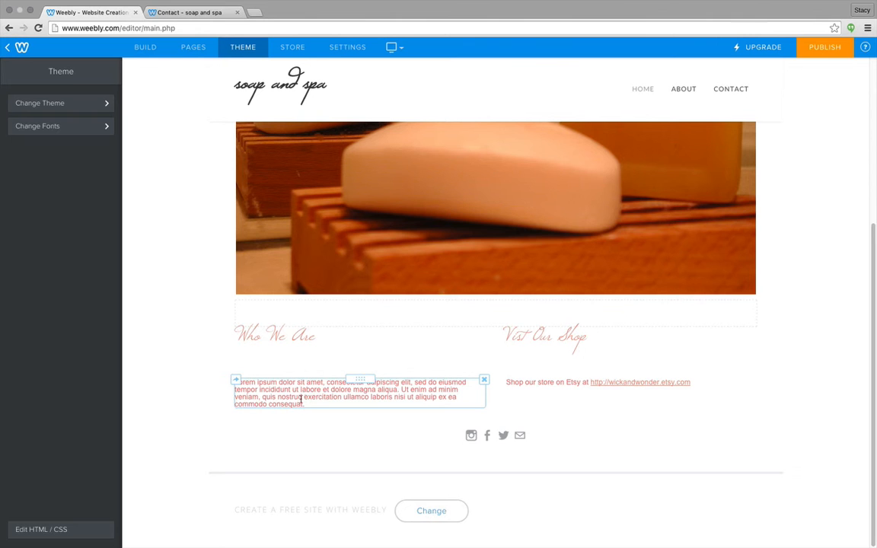
{"action": "left_click", "coordinate": [178, 238]}
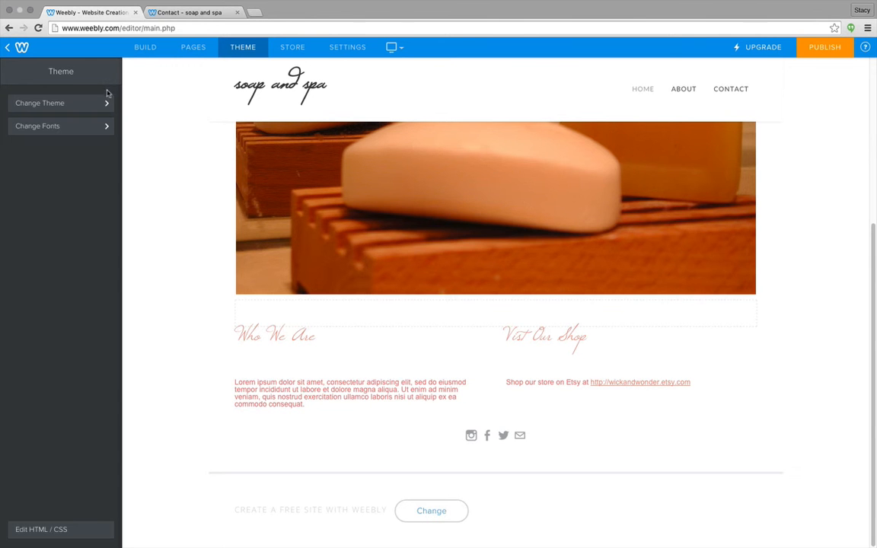
{"action": "left_click", "coordinate": [62, 127]}
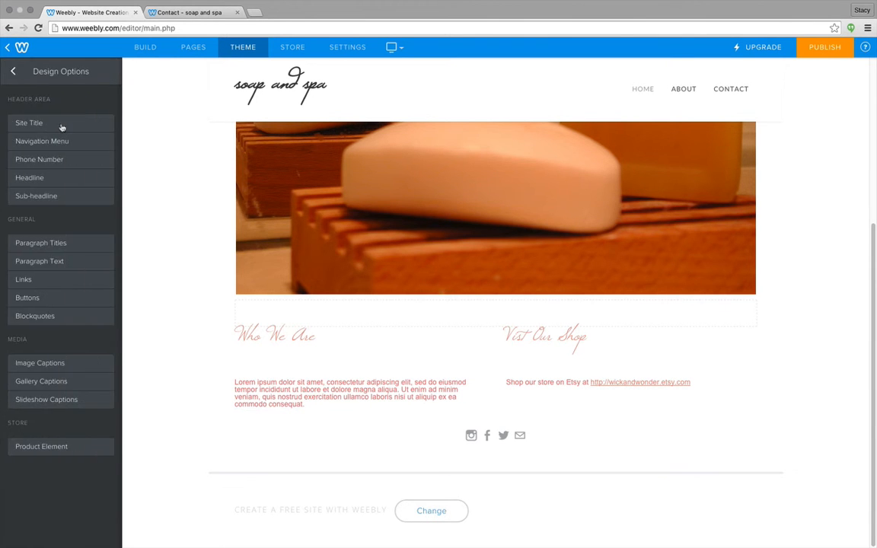
{"action": "left_click", "coordinate": [56, 262]}
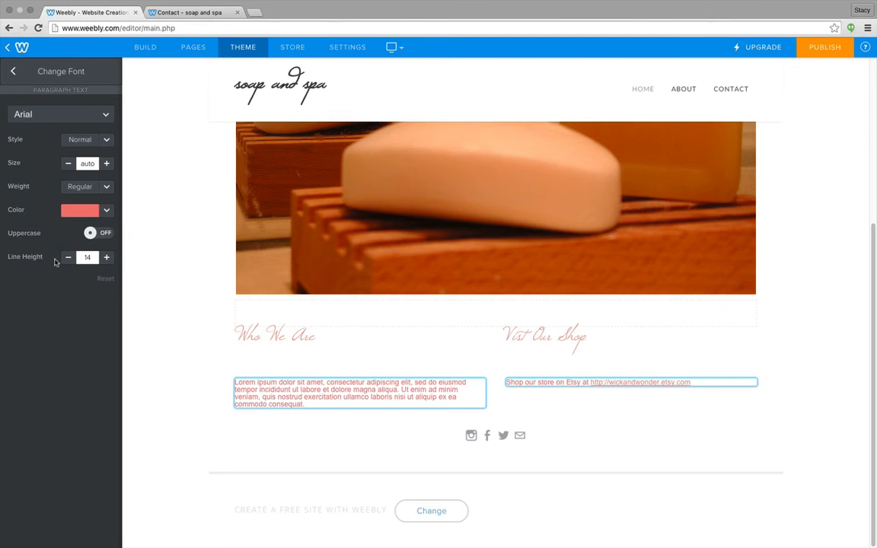
{"action": "left_click", "coordinate": [86, 210]}
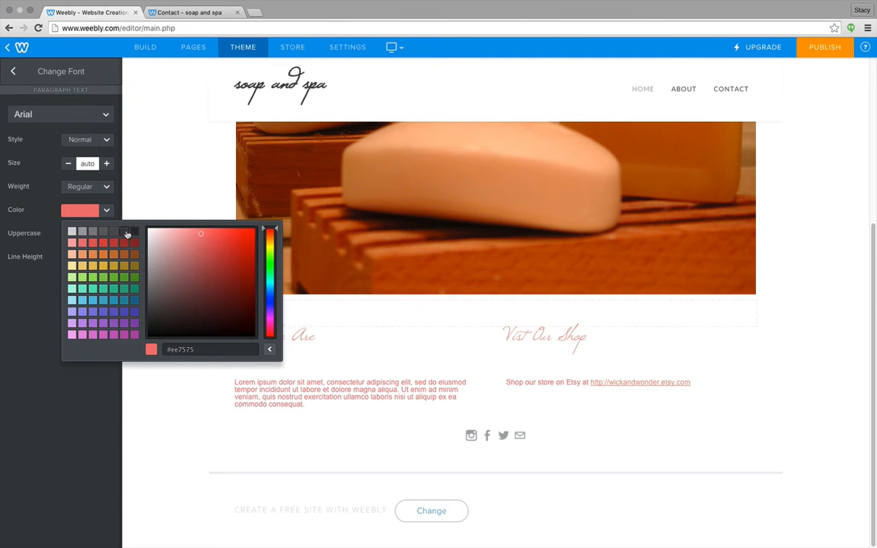
{"action": "left_click", "coordinate": [123, 233]}
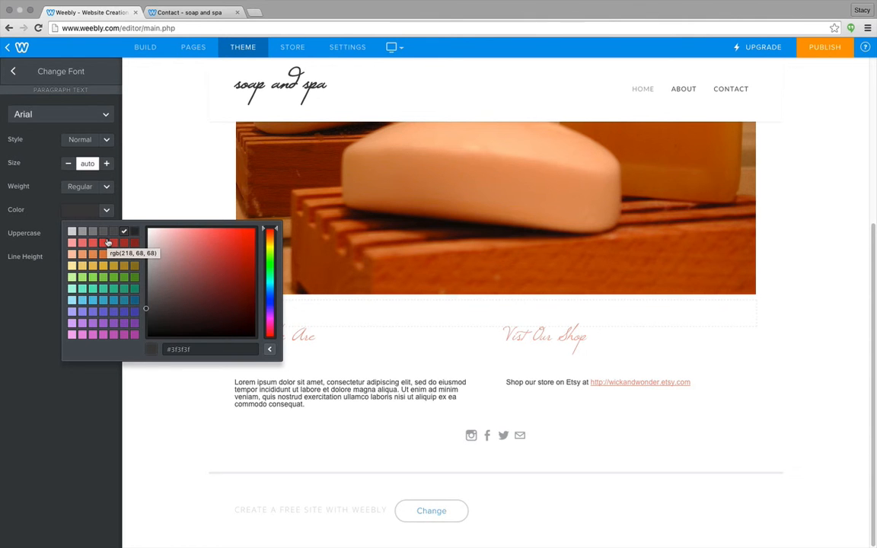
{"action": "left_click", "coordinate": [135, 233]}
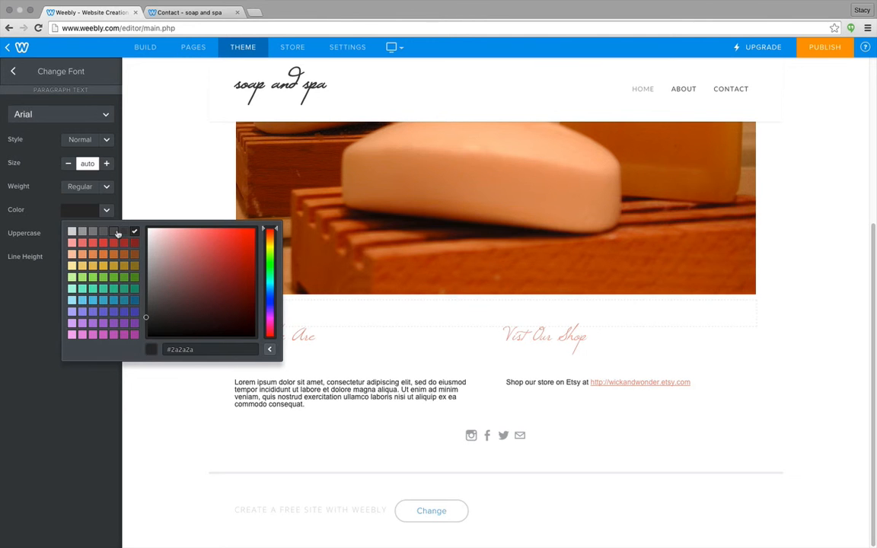
{"action": "left_click", "coordinate": [114, 233]}
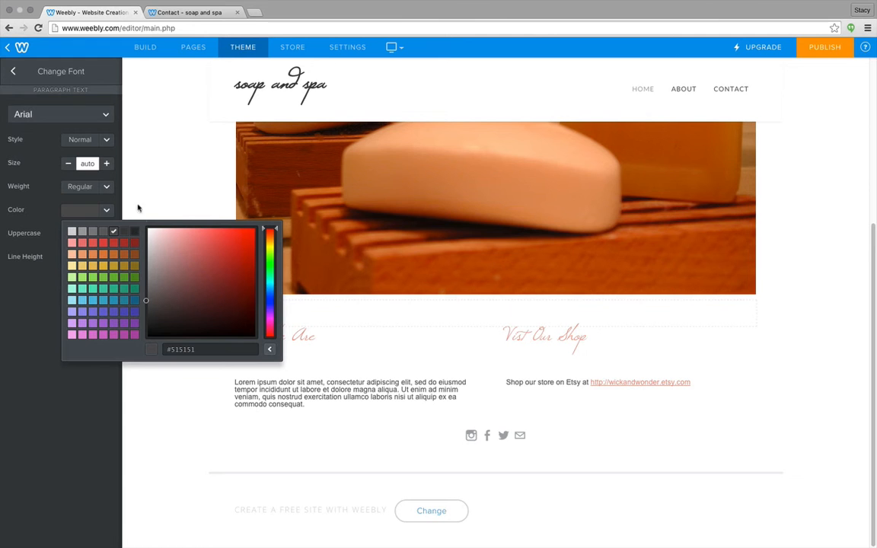
{"action": "left_click", "coordinate": [269, 349]}
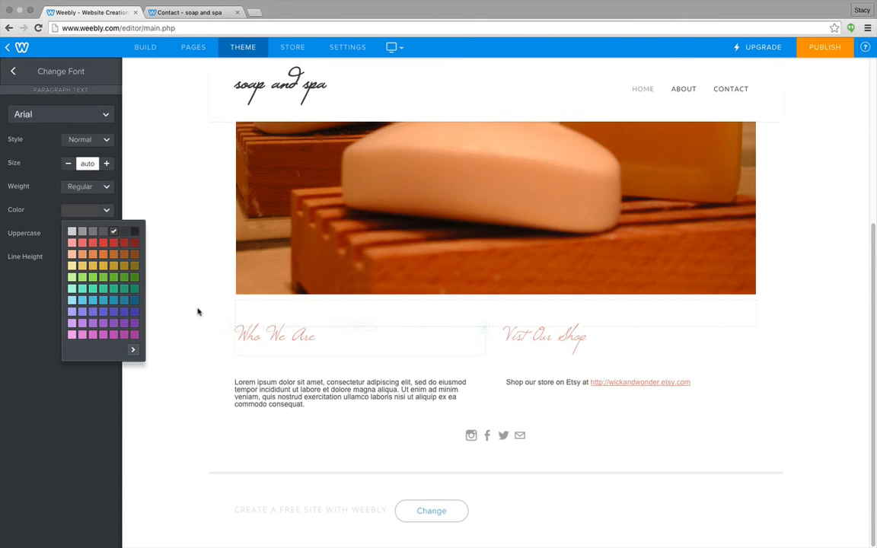
{"action": "left_click", "coordinate": [67, 386]}
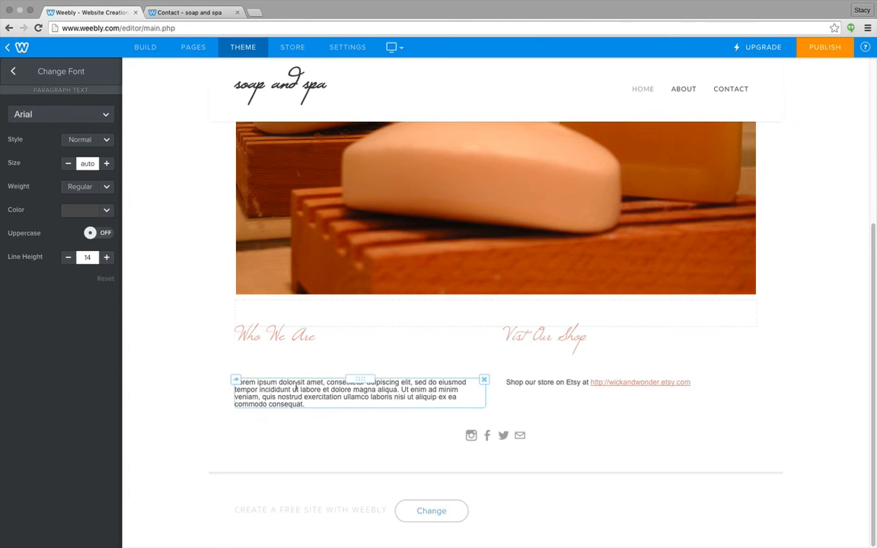
Increase the paragraph text's line height to 22
{"action": "left_click", "coordinate": [107, 257]}
{"action": "left_click", "coordinate": [106, 257]}
{"action": "left_click", "coordinate": [106, 258]}
{"action": "left_click", "coordinate": [106, 257]}
{"action": "left_click", "coordinate": [107, 257]}
{"action": "left_click", "coordinate": [106, 258]}
{"action": "left_click", "coordinate": [107, 258]}
{"action": "left_click", "coordinate": [107, 257]}
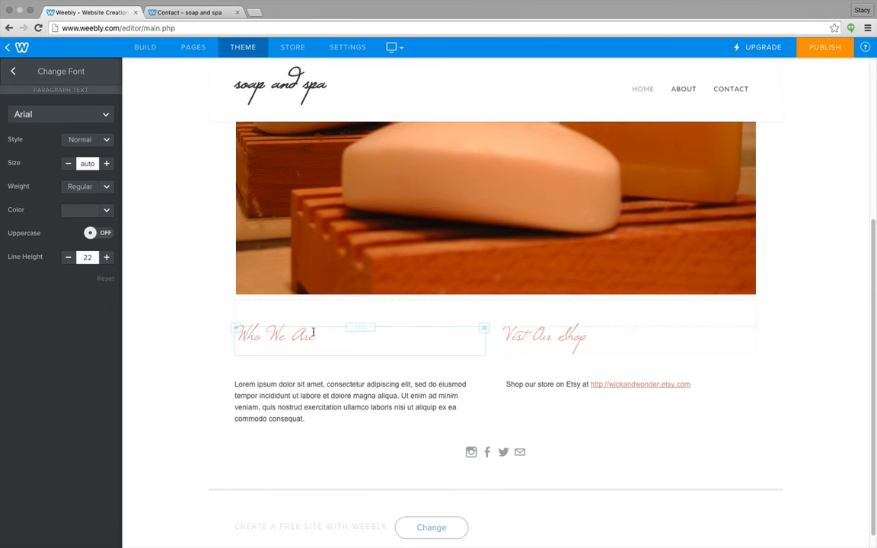
Change the theme's paragraph titles font to Playfair Display at size 30
{"action": "left_click", "coordinate": [25, 67]}
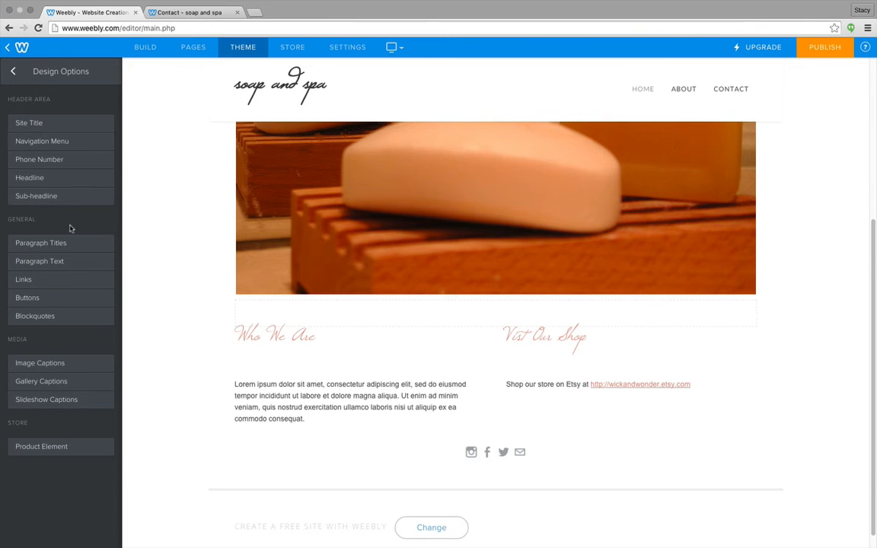
{"action": "left_click", "coordinate": [70, 248]}
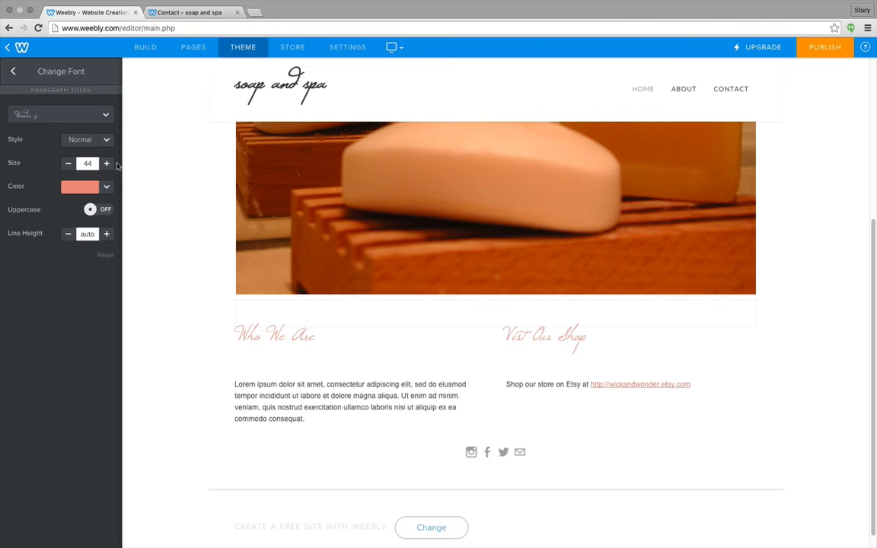
{"action": "left_click", "coordinate": [108, 118]}
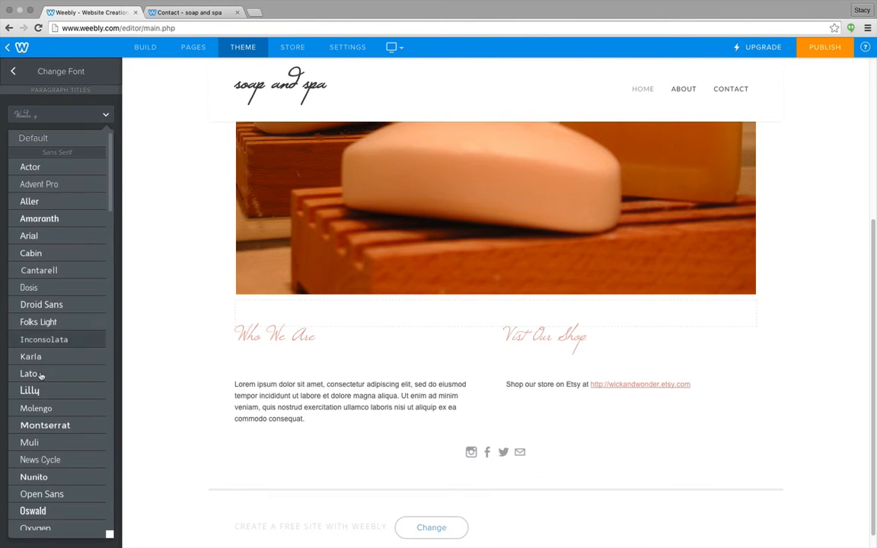
{"action": "scroll", "coordinate": [32, 392], "scroll_direction": "down", "scroll_amount": 1}
{"action": "scroll", "coordinate": [32, 396], "scroll_direction": "down", "scroll_amount": 8}
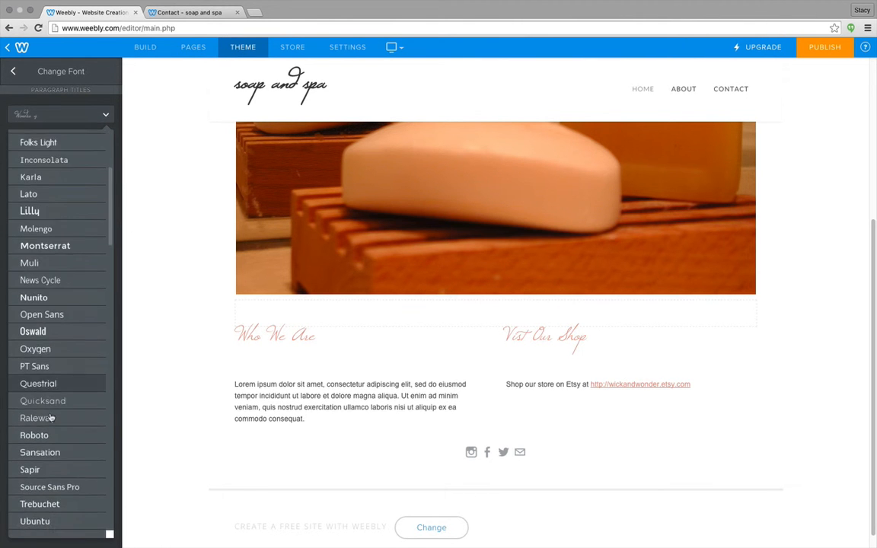
{"action": "scroll", "coordinate": [61, 449], "scroll_direction": "down", "scroll_amount": 4}
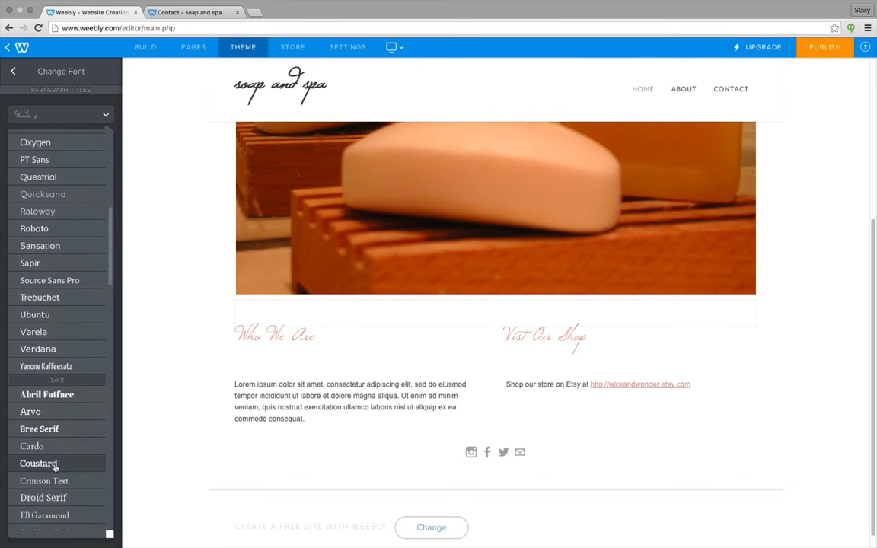
{"action": "scroll", "coordinate": [55, 466], "scroll_direction": "down", "scroll_amount": 5}
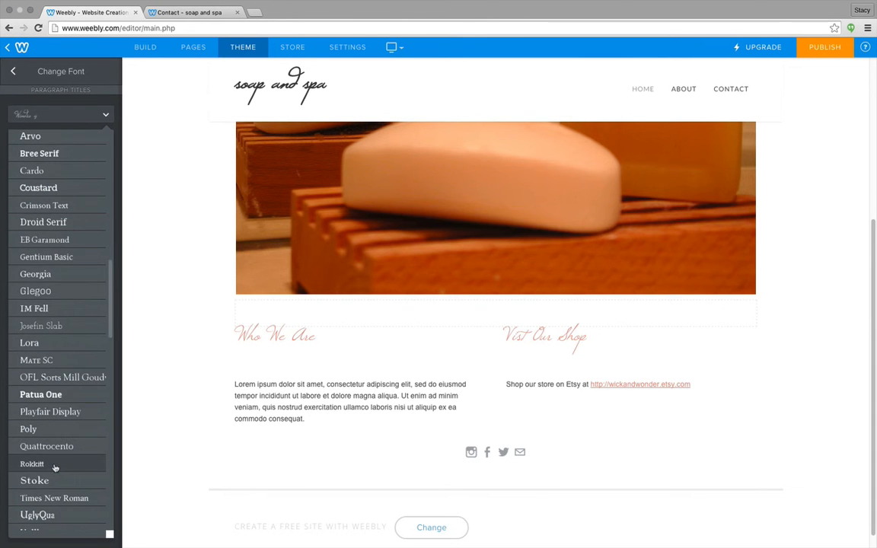
{"action": "left_click", "coordinate": [55, 414]}
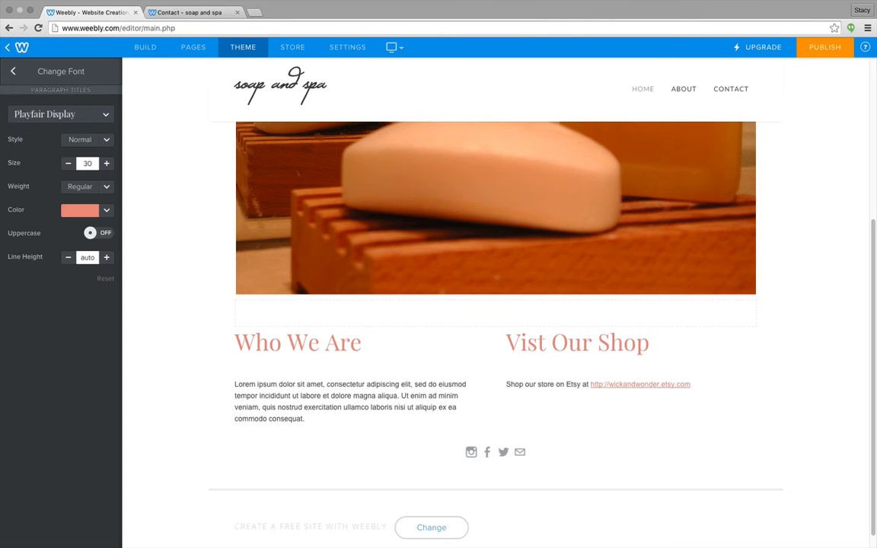
{"action": "left_click", "coordinate": [52, 346]}
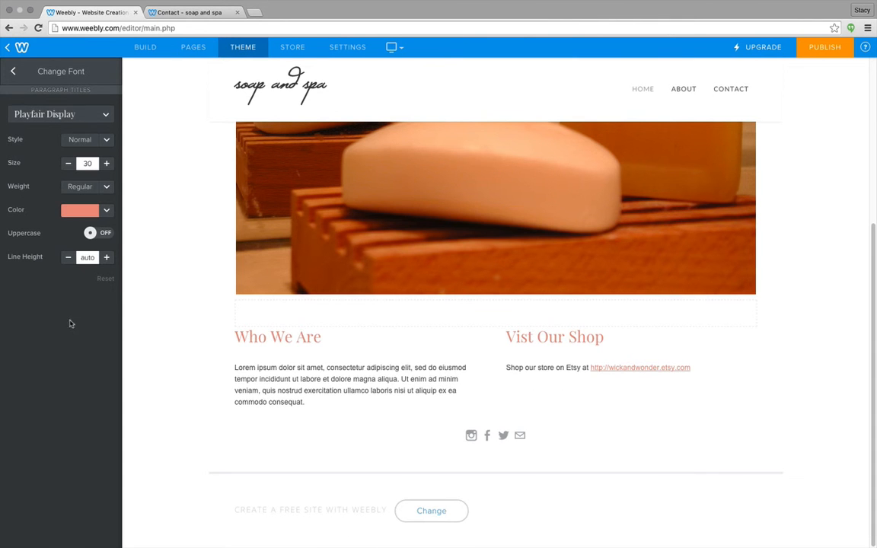
Correct the misspelled shop heading on the home page to "Visit Our Shop"
{"action": "double_click", "coordinate": [529, 337]}
{"action": "left_click", "coordinate": [531, 337]}
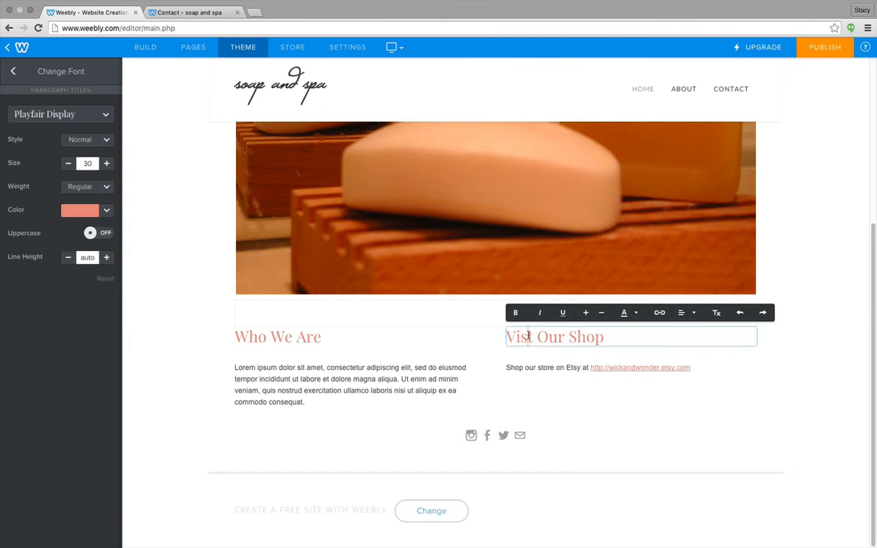
{"action": "type", "text": "i"}
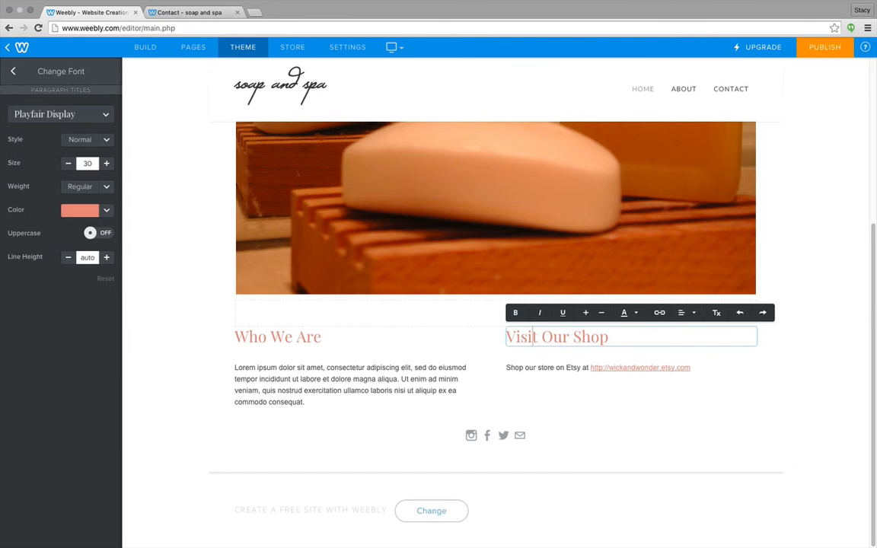
{"action": "left_click", "coordinate": [178, 406]}
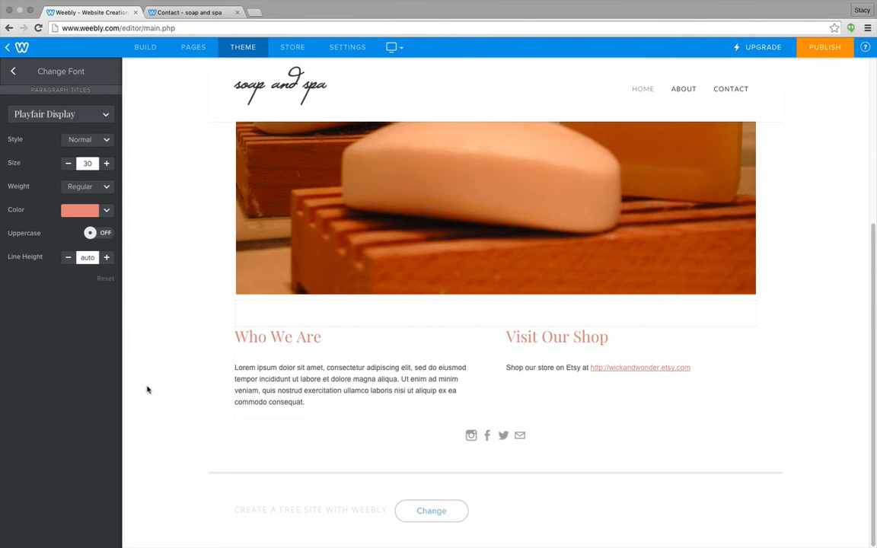
Reduce the paragraph titles' size to 28 and review the headings on the About page
{"action": "left_click", "coordinate": [69, 163]}
{"action": "left_click", "coordinate": [69, 164]}
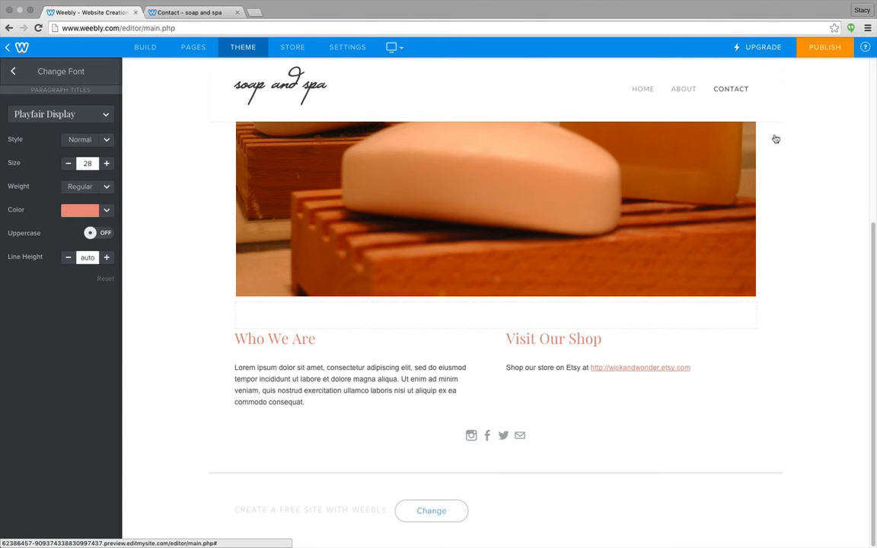
{"action": "scroll", "coordinate": [799, 185], "scroll_direction": "down", "scroll_amount": 2}
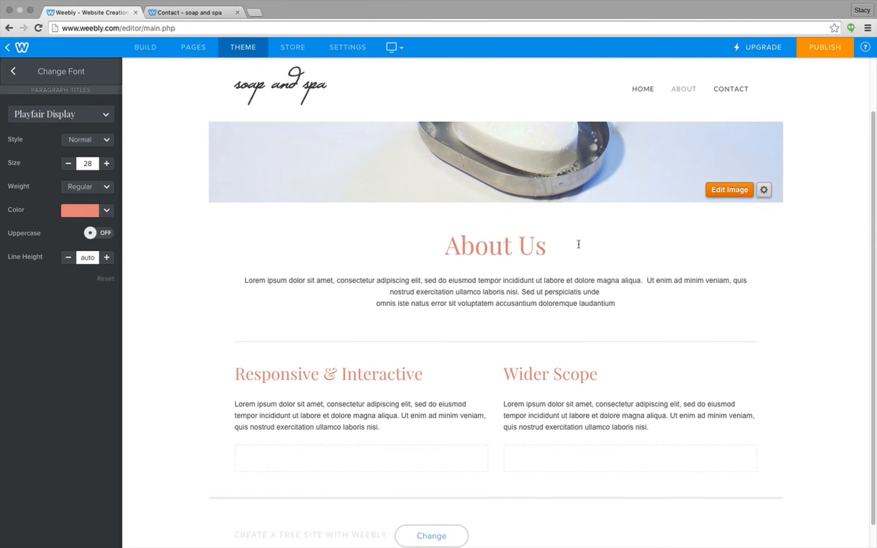
{"action": "scroll", "coordinate": [160, 229], "scroll_direction": "up", "scroll_amount": 2}
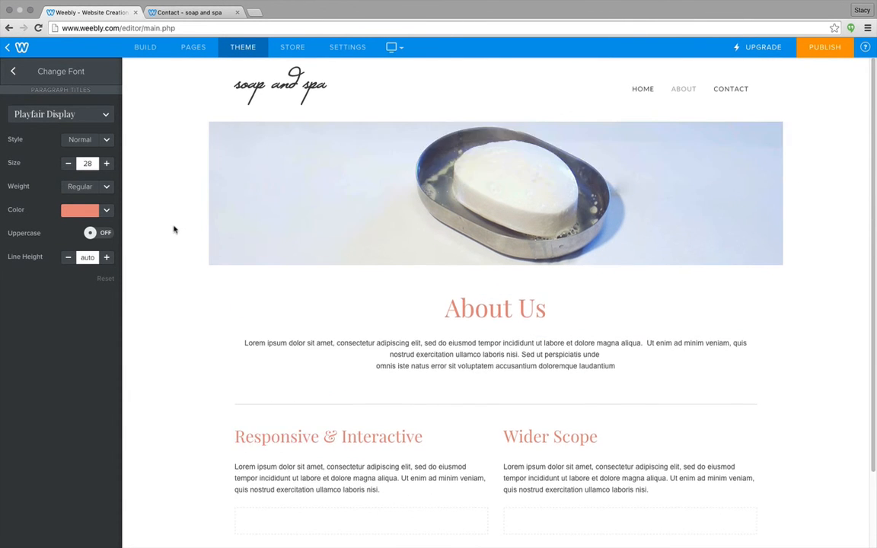
Left-align the paragraph under the About Us heading and remove the line break before "omnis iste natus"
{"action": "left_click", "coordinate": [426, 350]}
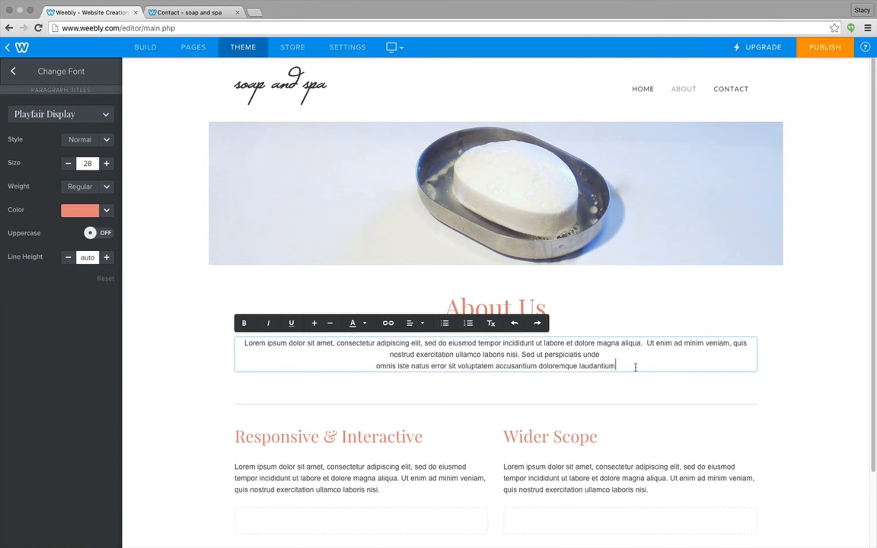
{"action": "left_click_drag", "start_coordinate": [630, 364], "coordinate": [284, 328]}
{"action": "left_click", "coordinate": [415, 323]}
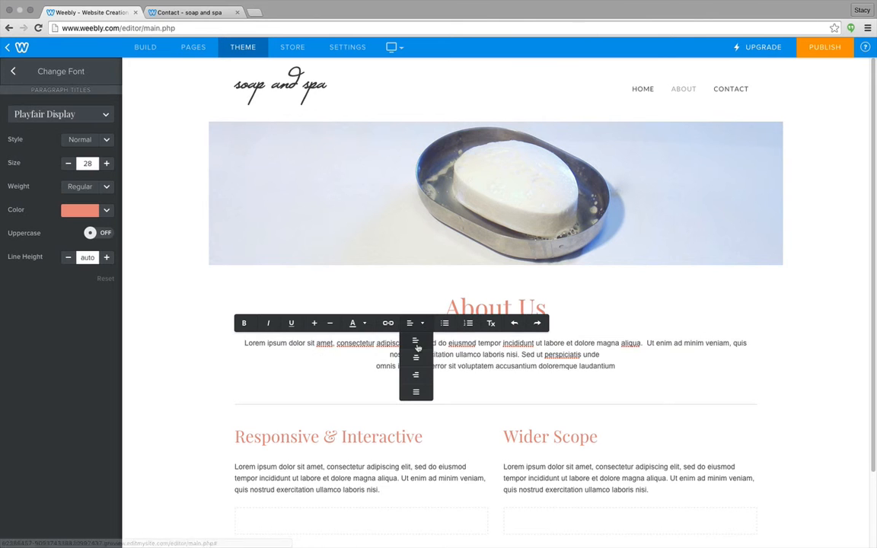
{"action": "left_click", "coordinate": [417, 353]}
{"action": "left_click", "coordinate": [487, 355]}
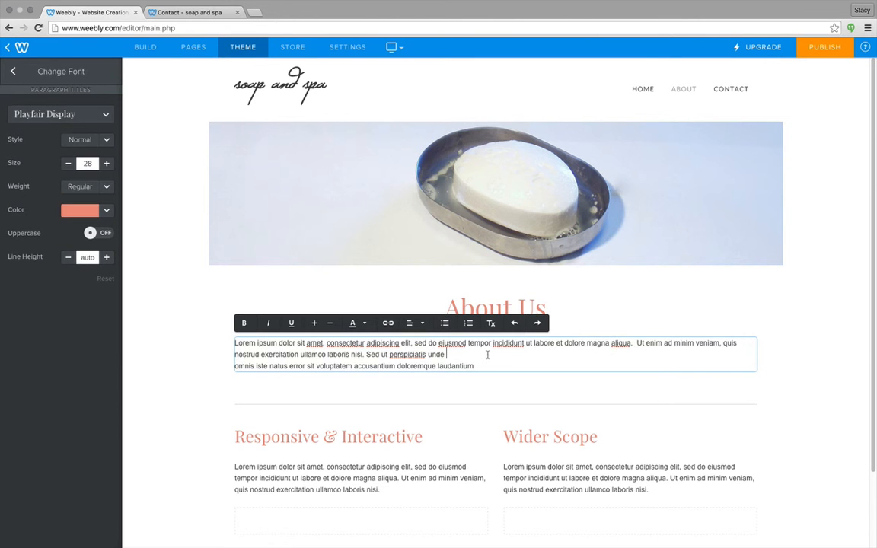
{"action": "key", "text": "Delete"}
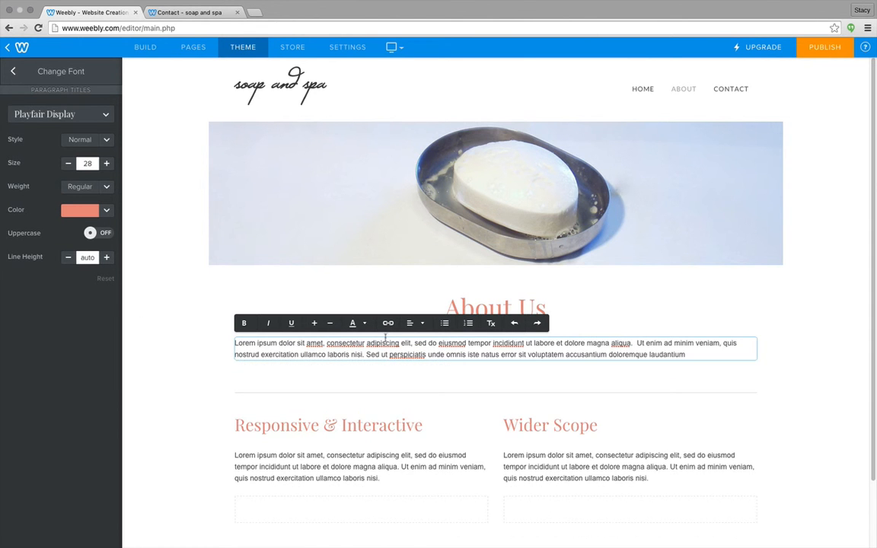
{"action": "left_click", "coordinate": [192, 271]}
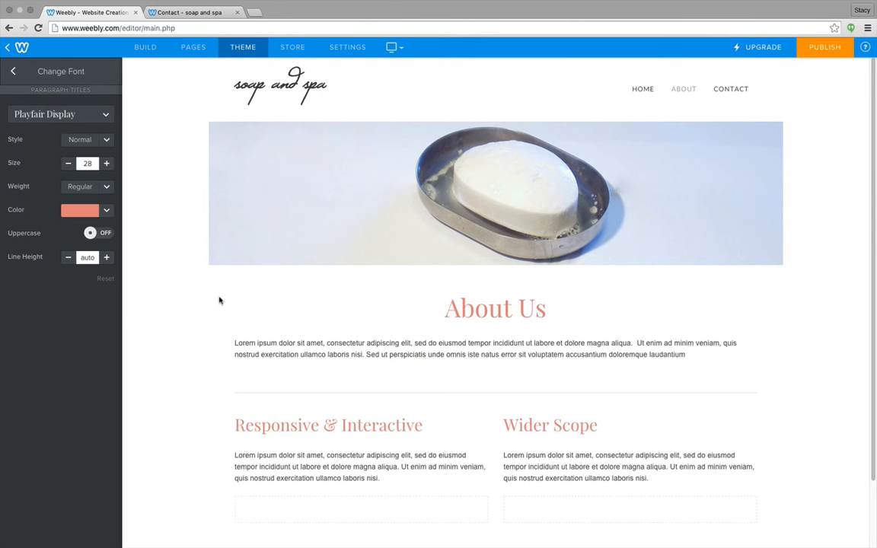
Open the Contact page and set the paragraph titles' weight to Regular so it applies to the Contact Us heading
{"action": "scroll", "coordinate": [209, 285], "scroll_direction": "down", "scroll_amount": 2}
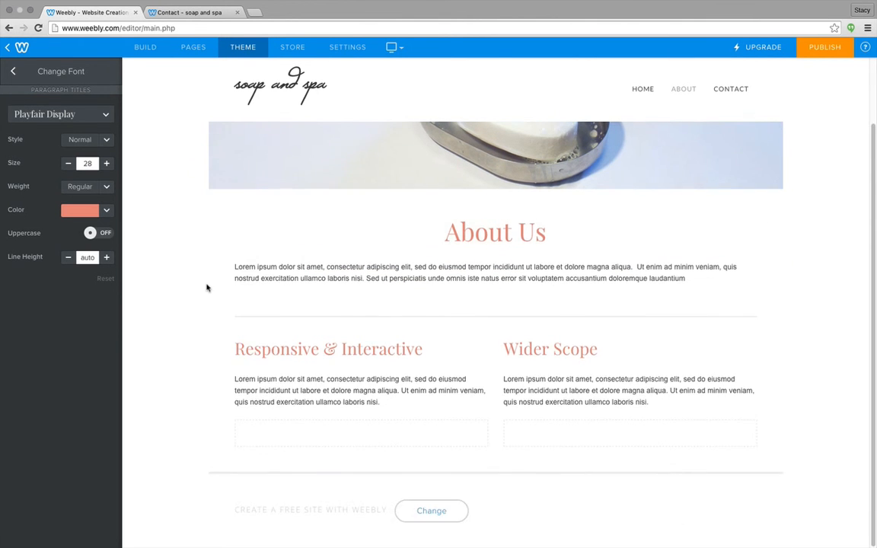
{"action": "scroll", "coordinate": [209, 286], "scroll_direction": "up", "scroll_amount": 2}
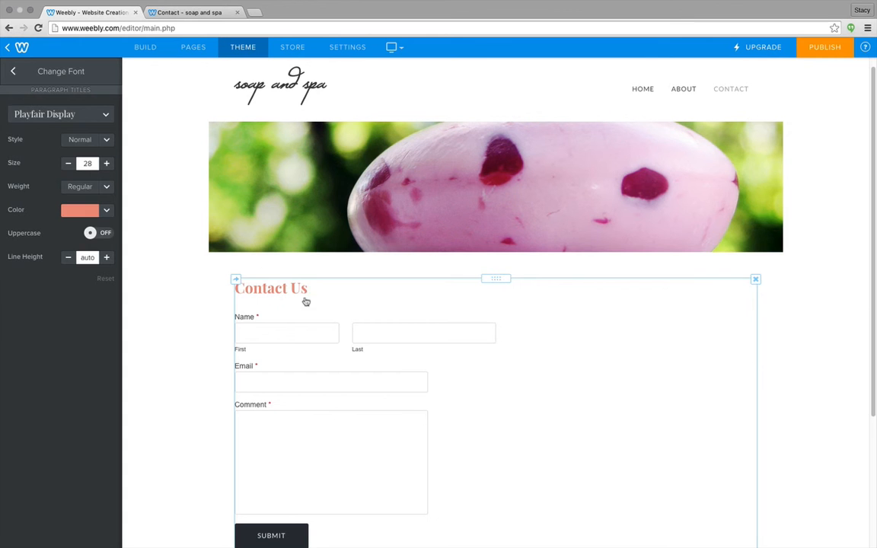
{"action": "left_click", "coordinate": [14, 70]}
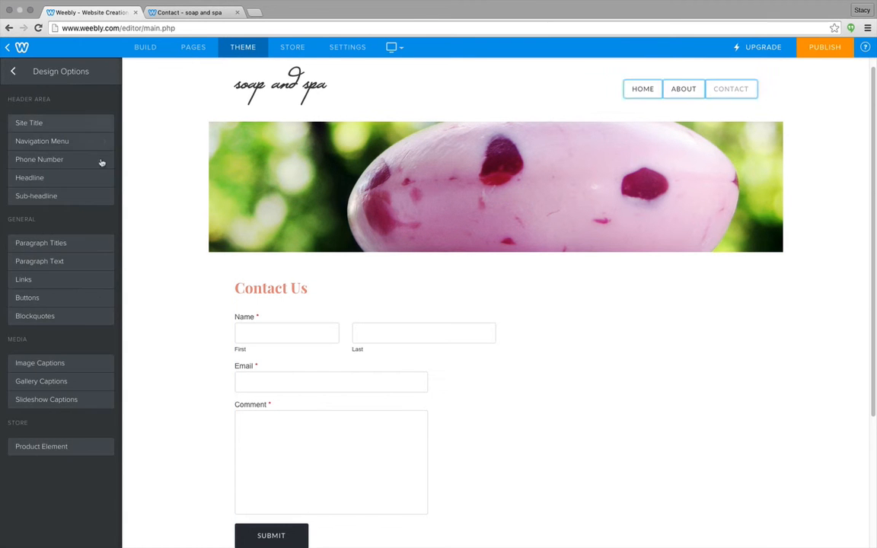
{"action": "left_click", "coordinate": [90, 242]}
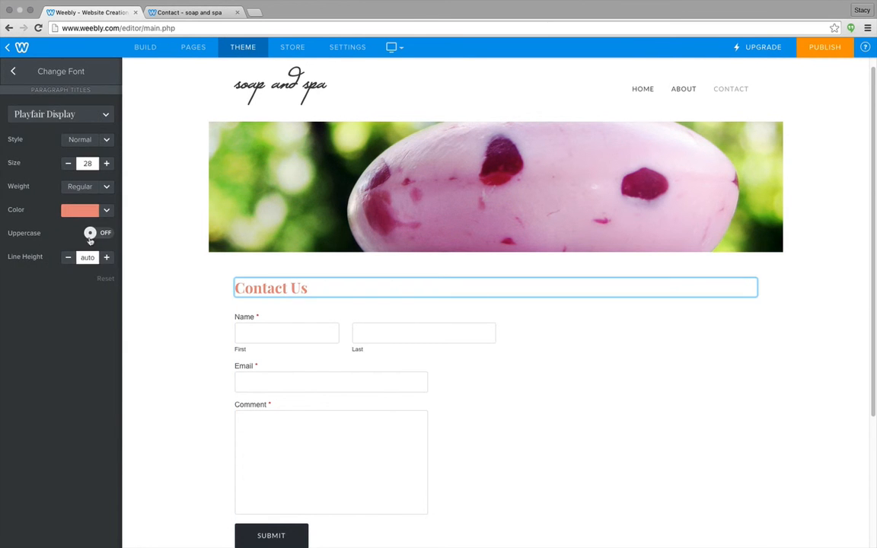
{"action": "left_click", "coordinate": [105, 189]}
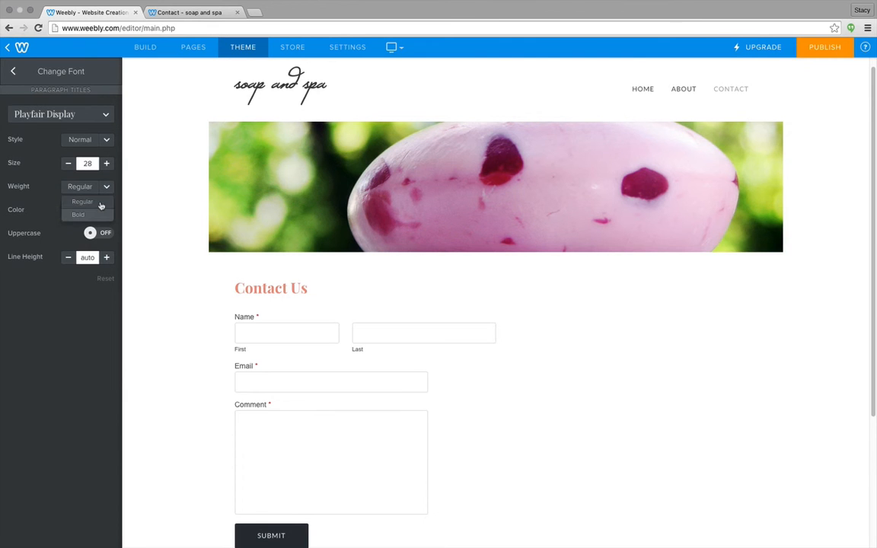
{"action": "left_click", "coordinate": [100, 202]}
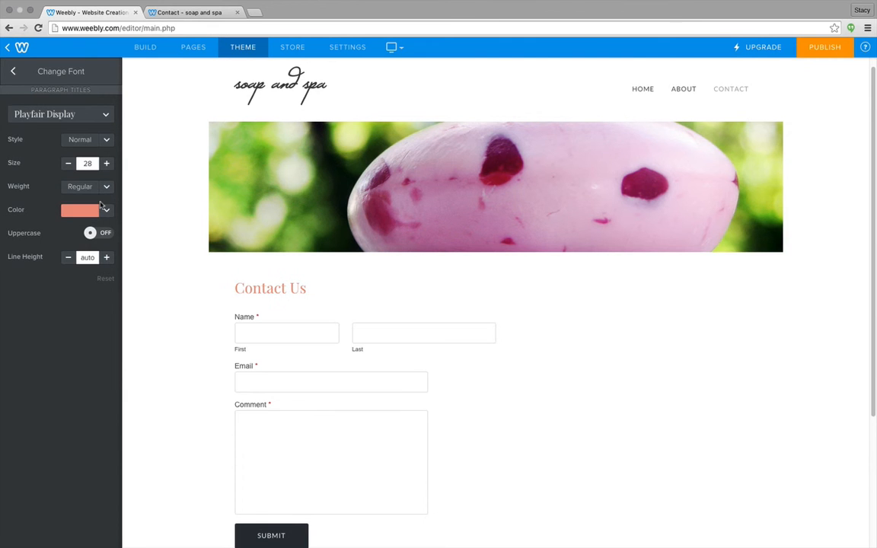
{"action": "left_click", "coordinate": [13, 72]}
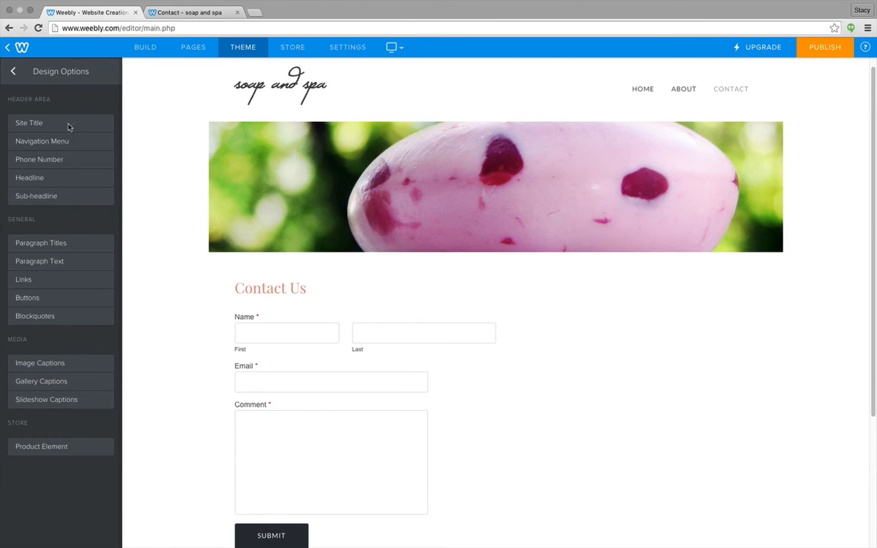
Check the About and Home pages, then change the site title's font to Playfair Display
{"action": "left_click", "coordinate": [681, 92]}
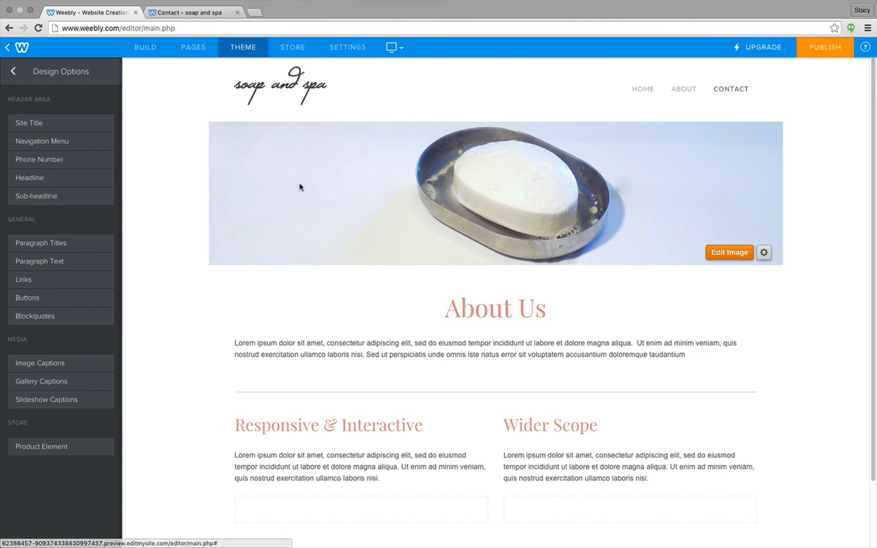
{"action": "left_click", "coordinate": [643, 89]}
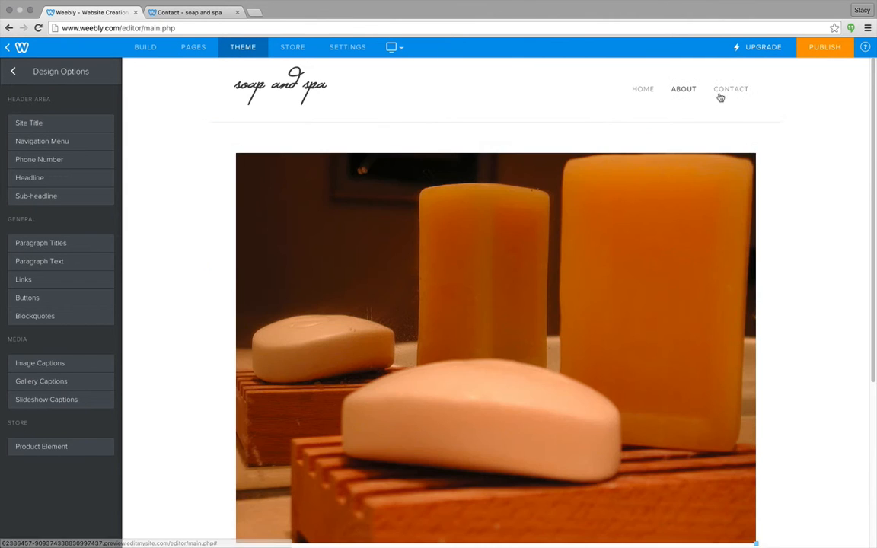
{"action": "scroll", "coordinate": [228, 320], "scroll_direction": "down", "scroll_amount": 5}
{"action": "scroll", "coordinate": [228, 335], "scroll_direction": "up", "scroll_amount": 5}
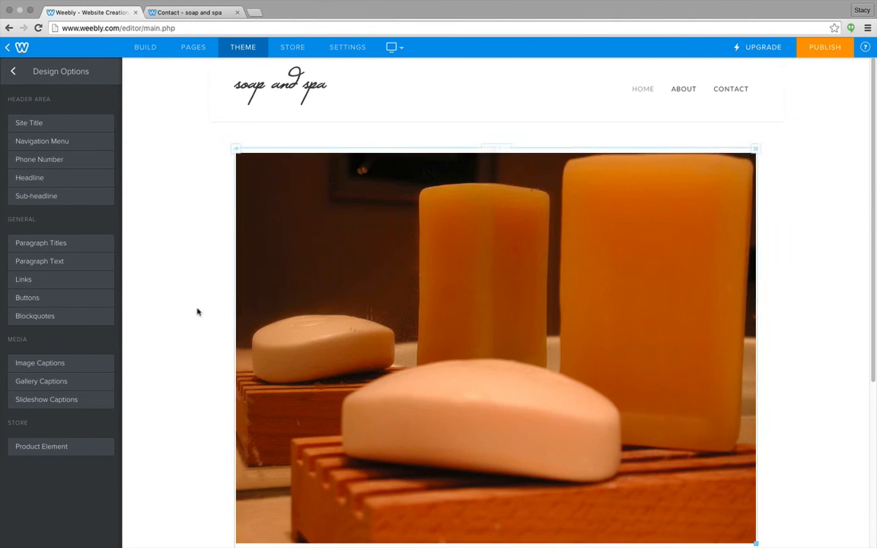
{"action": "mouse_move", "coordinate": [266, 80]}
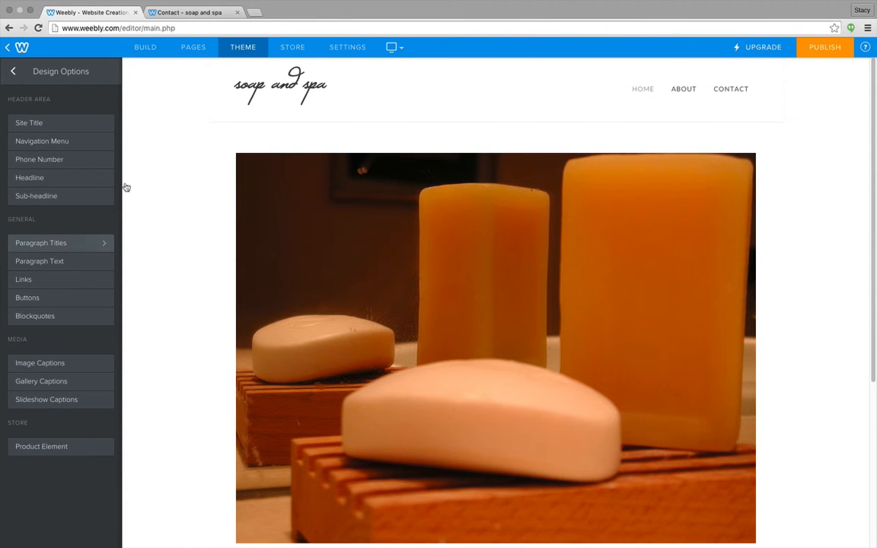
{"action": "left_click", "coordinate": [50, 123]}
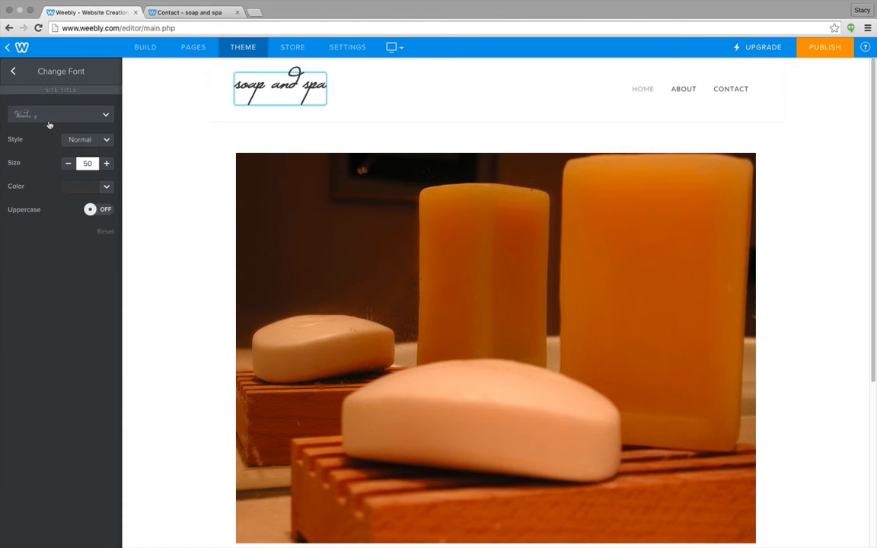
{"action": "left_click", "coordinate": [107, 114]}
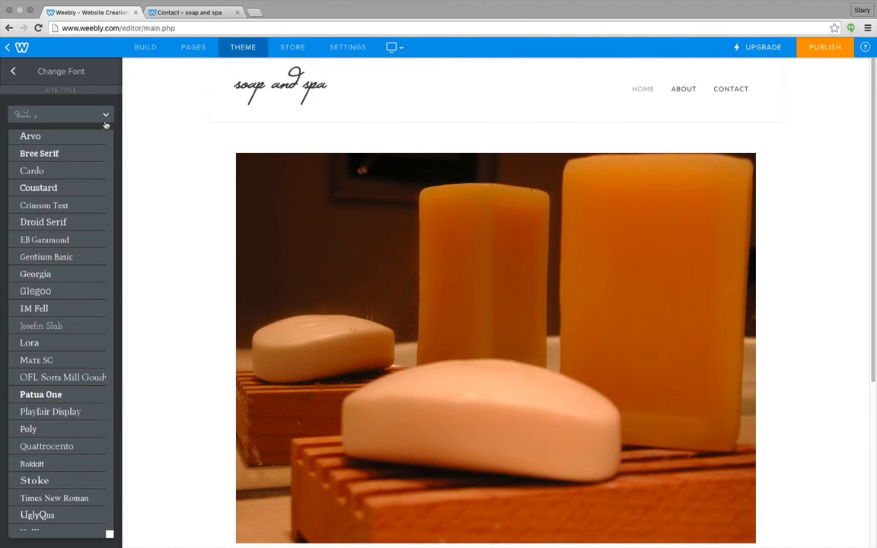
{"action": "left_click", "coordinate": [62, 412]}
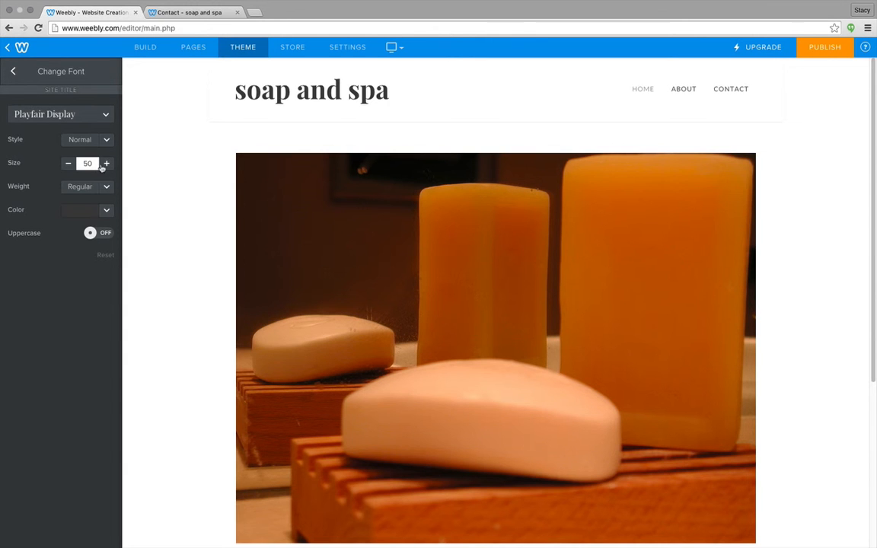
Set the site title's font size to 40
{"action": "left_click", "coordinate": [69, 165]}
{"action": "left_click", "coordinate": [69, 164]}
{"action": "left_click", "coordinate": [69, 165]}
{"action": "left_click", "coordinate": [69, 165]}
{"action": "left_click", "coordinate": [89, 165]}
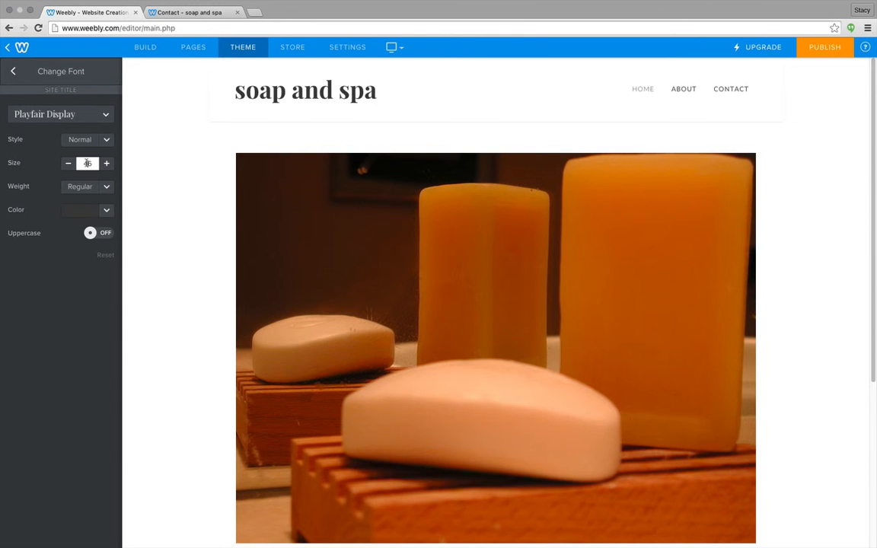
{"action": "key", "text": "BackSpace"}
{"action": "type", "text": "0"}
Set the site title's font weight to Regular and its style to Default
{"action": "left_click", "coordinate": [105, 188]}
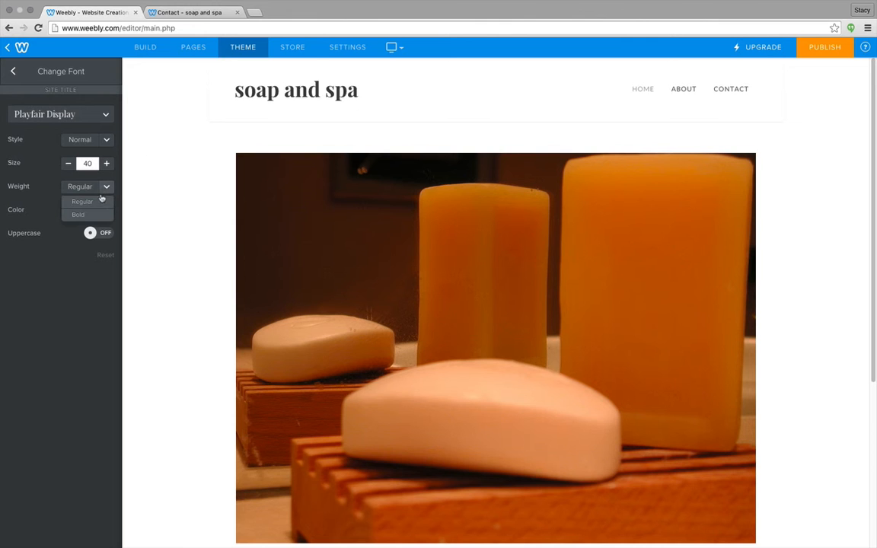
{"action": "left_click", "coordinate": [100, 202]}
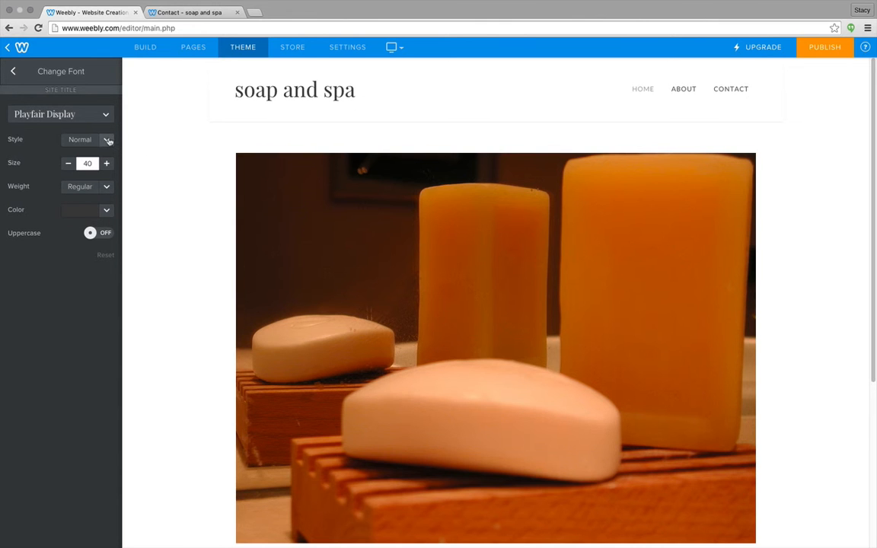
{"action": "left_click", "coordinate": [108, 141]}
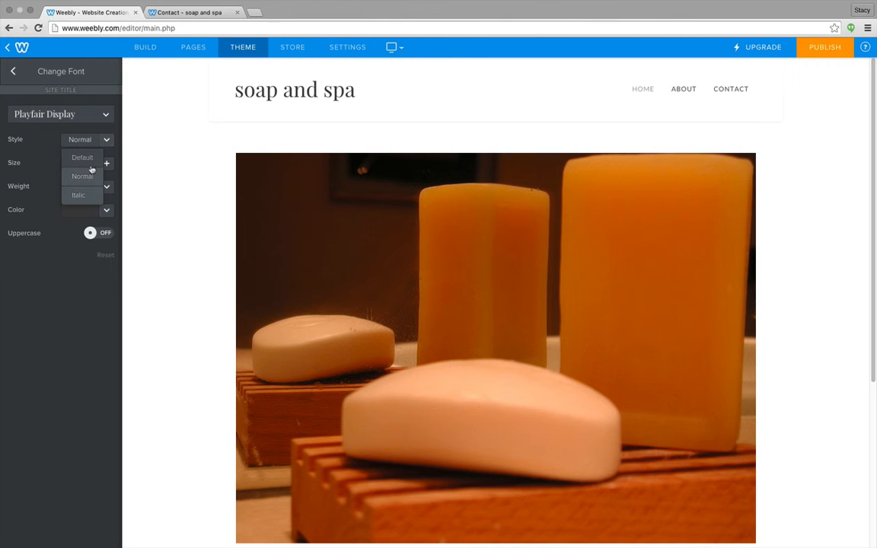
{"action": "left_click", "coordinate": [90, 159]}
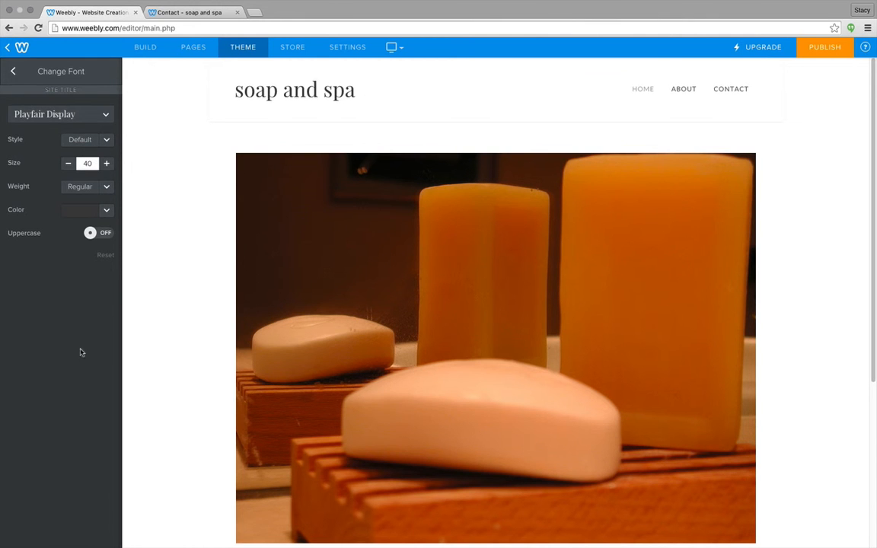
Change the site title's color to the fourth gray shade in the palette and check the Home and Contact pages
{"action": "left_click", "coordinate": [310, 90]}
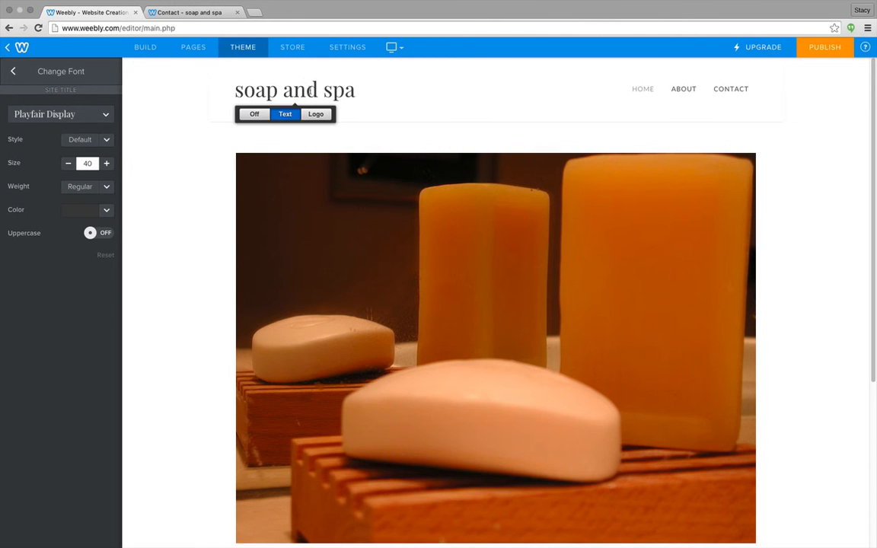
{"action": "left_click", "coordinate": [106, 211]}
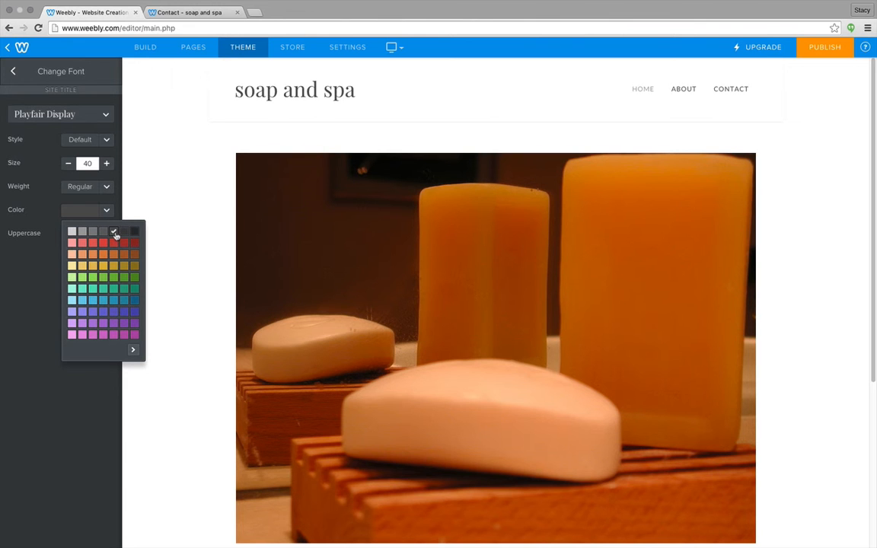
{"action": "left_click", "coordinate": [103, 233]}
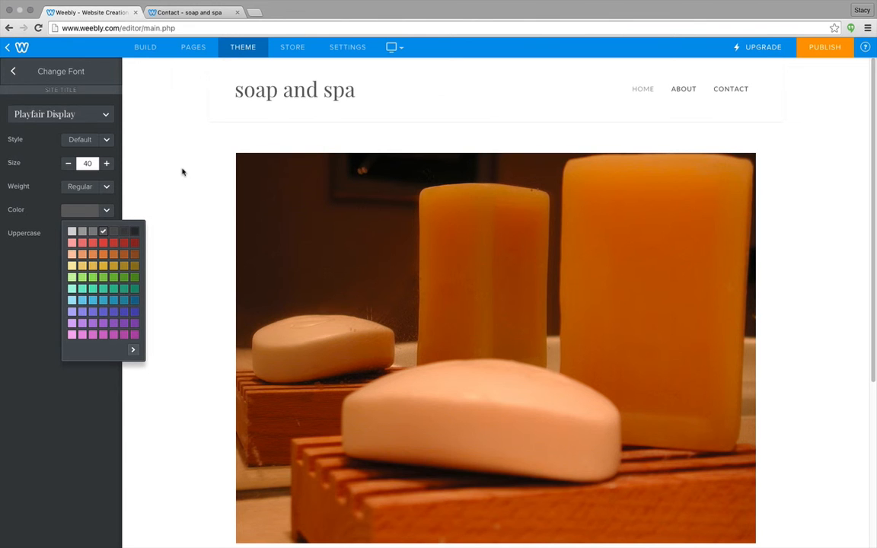
{"action": "left_click", "coordinate": [79, 258]}
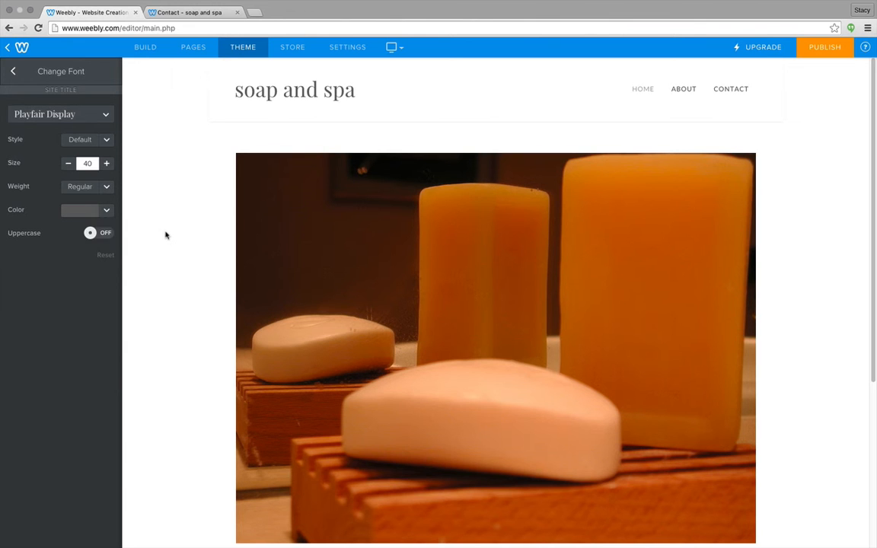
{"action": "scroll", "coordinate": [166, 235], "scroll_direction": "down", "scroll_amount": 5}
{"action": "scroll", "coordinate": [212, 203], "scroll_direction": "up", "scroll_amount": 5}
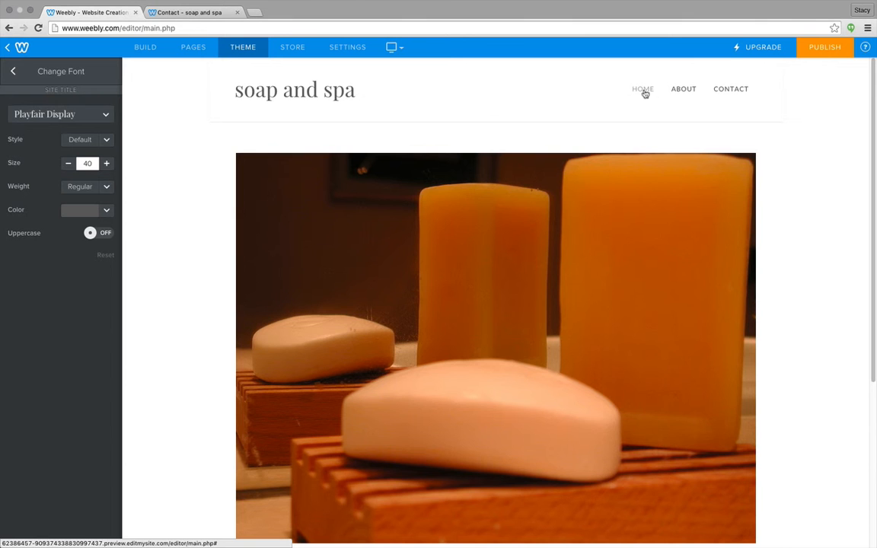
{"action": "left_click", "coordinate": [721, 91]}
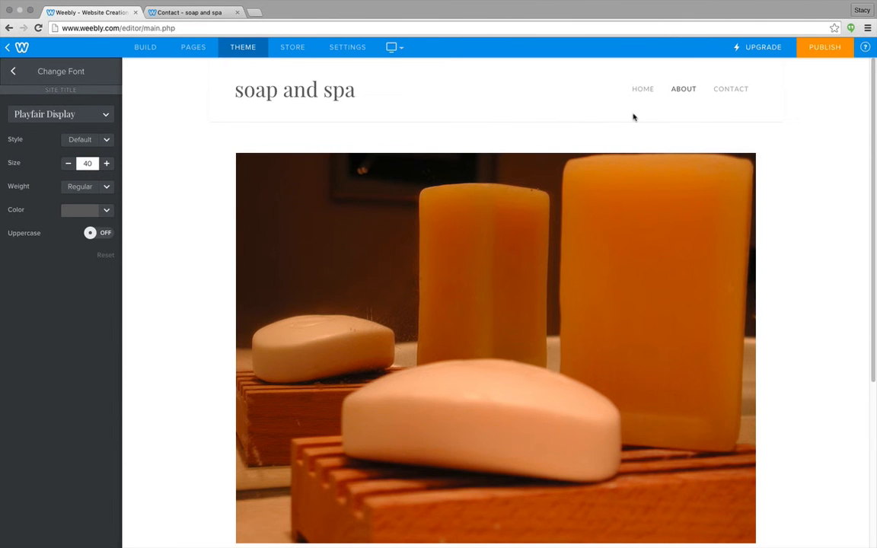
{"action": "left_click", "coordinate": [643, 90]}
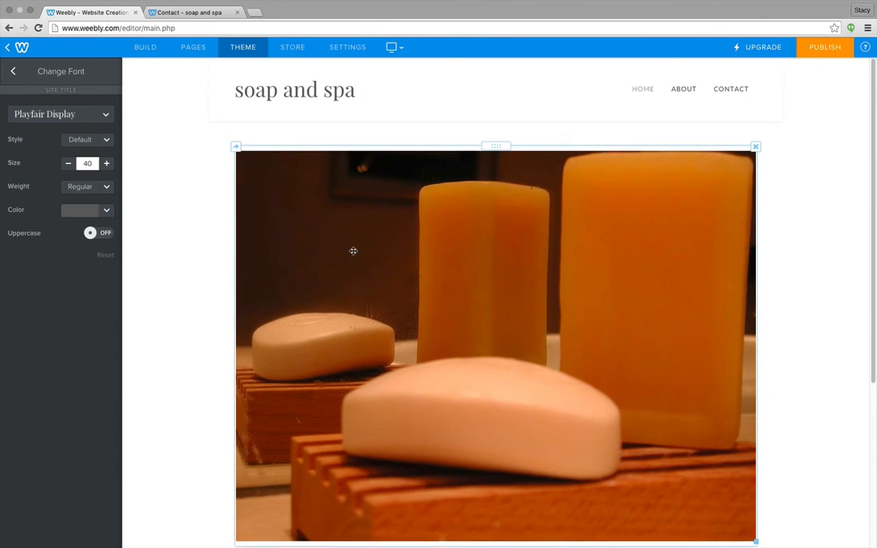
Replace the large photo on the Home page with MM_DSC1374.jpg uploaded from the soap 2 folder on the Desktop
{"action": "left_click", "coordinate": [495, 255]}
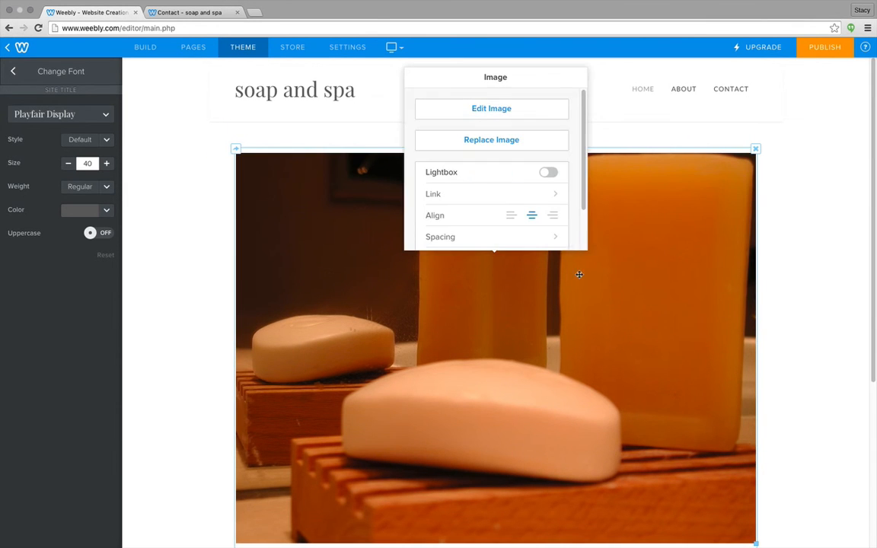
{"action": "left_click", "coordinate": [489, 140]}
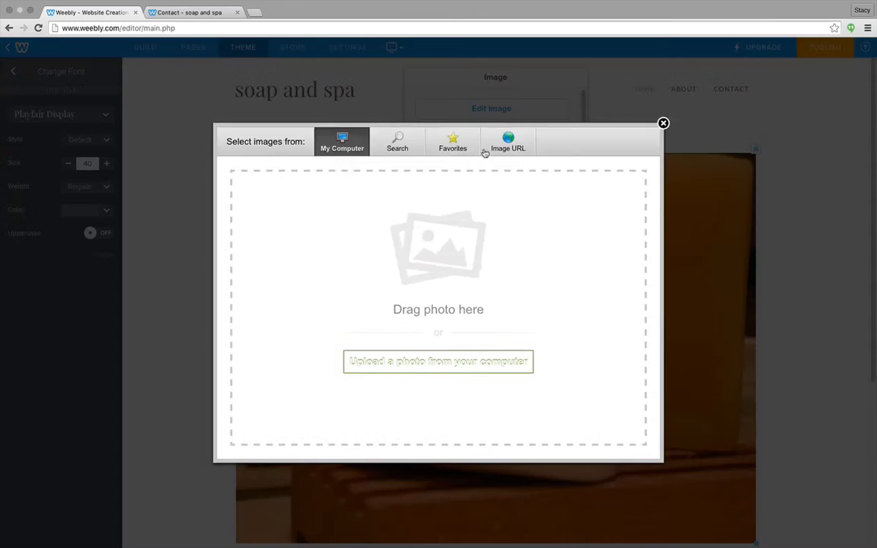
{"action": "left_click", "coordinate": [425, 363]}
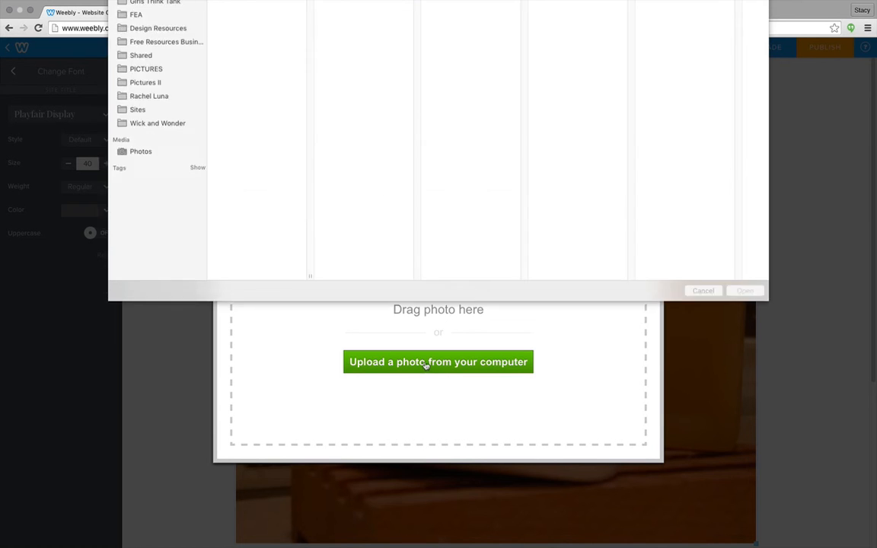
{"action": "left_click", "coordinate": [466, 12]}
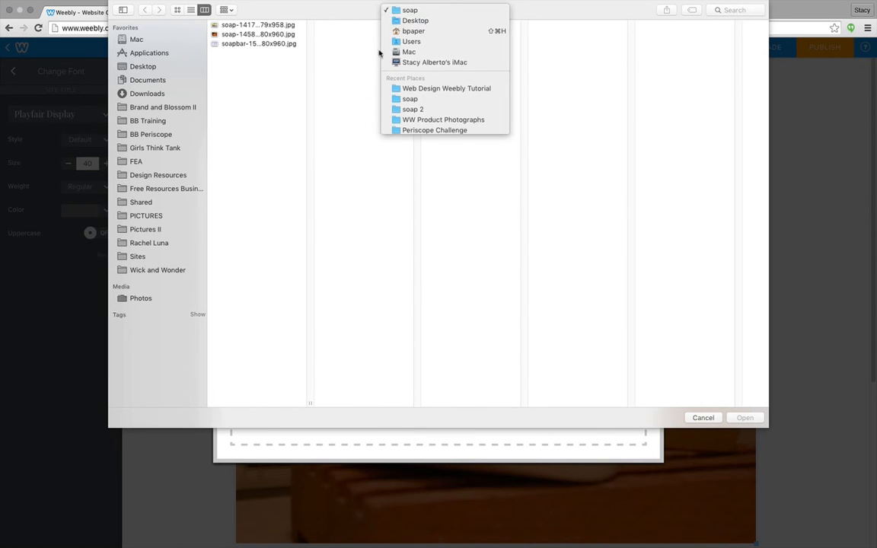
{"action": "left_click", "coordinate": [455, 22]}
{"action": "left_click", "coordinate": [268, 147]}
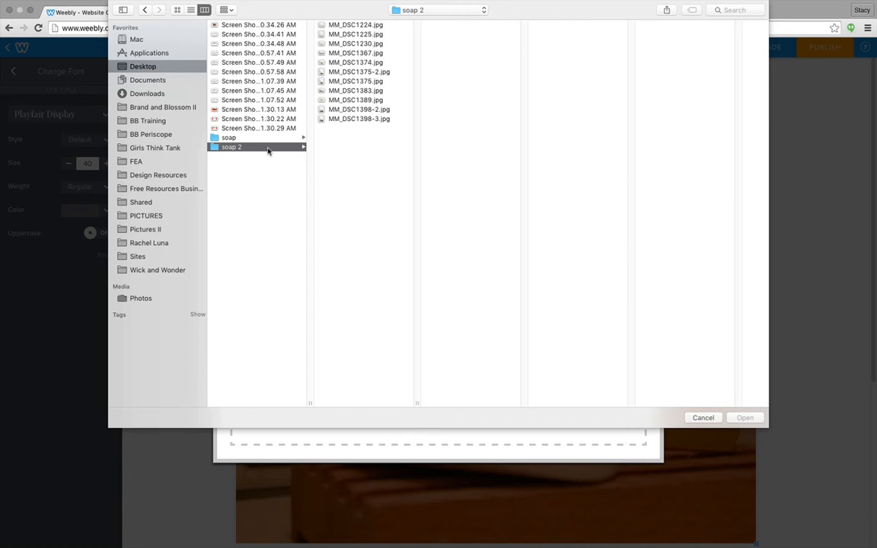
{"action": "left_click", "coordinate": [340, 101]}
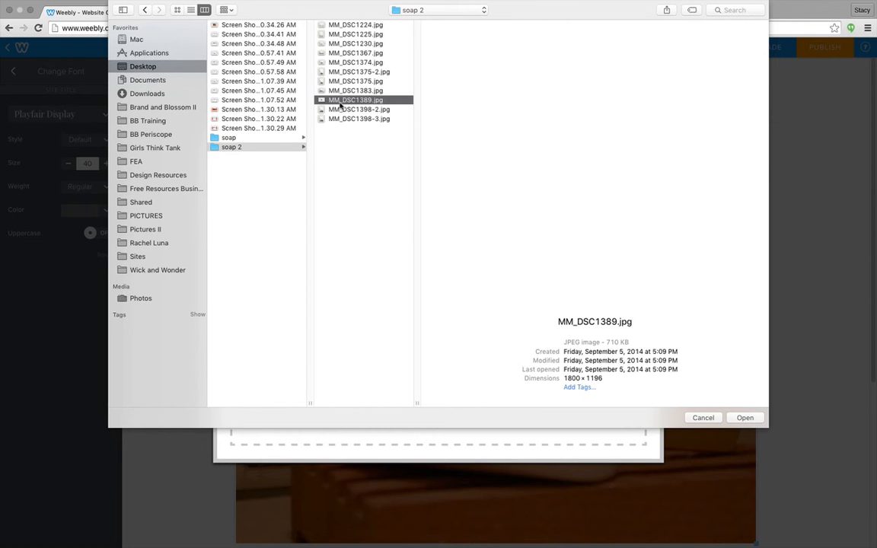
{"action": "left_click", "coordinate": [346, 72]}
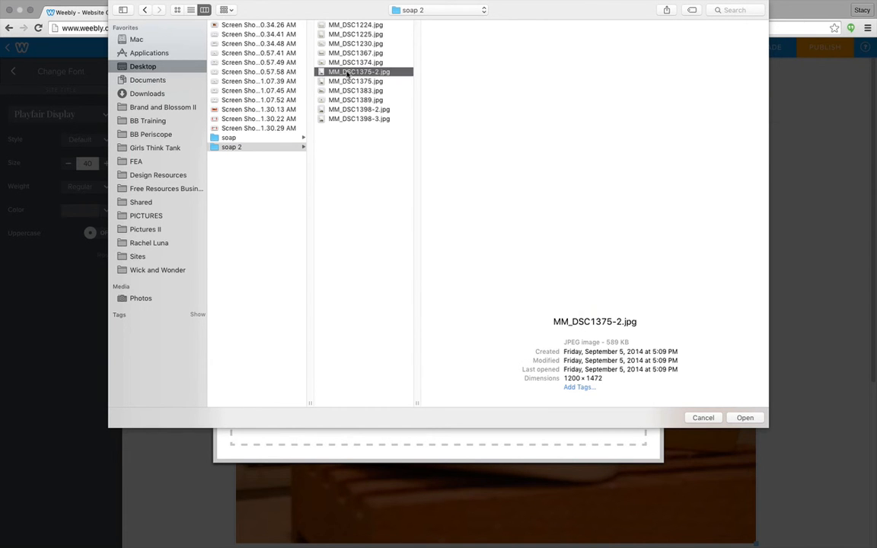
{"action": "left_click", "coordinate": [351, 63]}
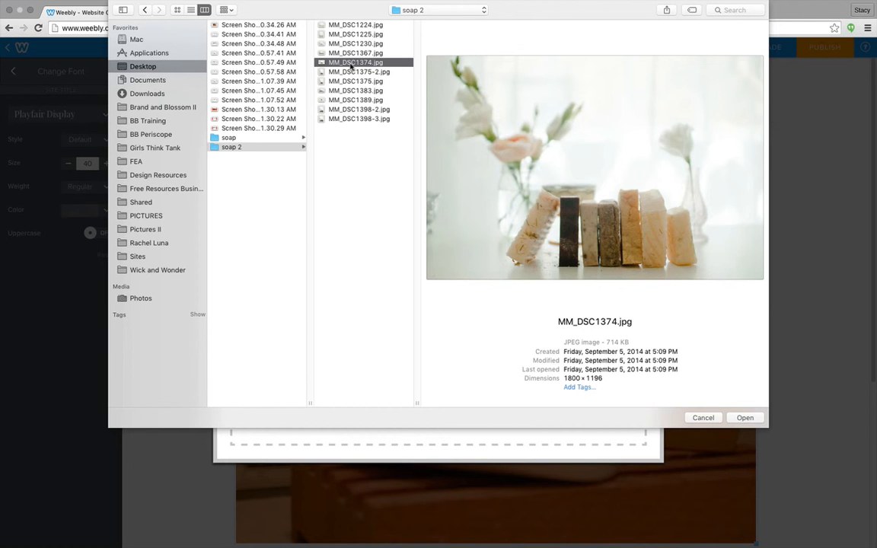
{"action": "left_click", "coordinate": [361, 54]}
{"action": "left_click", "coordinate": [362, 64]}
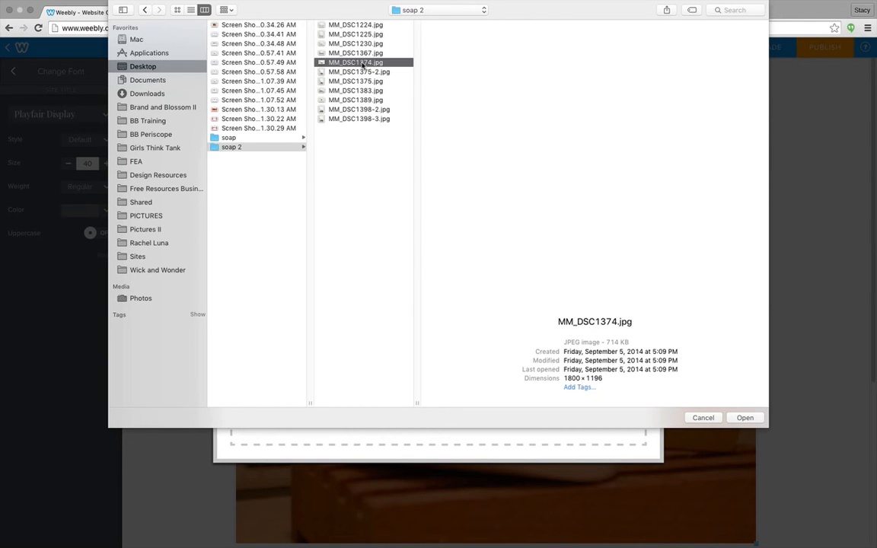
{"action": "left_click", "coordinate": [746, 418]}
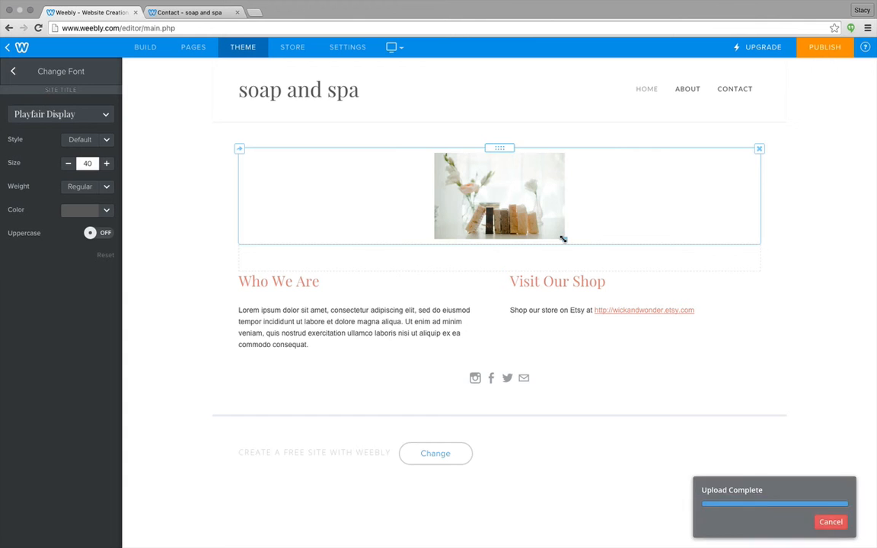
Enlarge the new soap photo on the Home page to the full content width and review the page
{"action": "left_click_drag", "start_coordinate": [566, 242], "coordinate": [876, 503]}
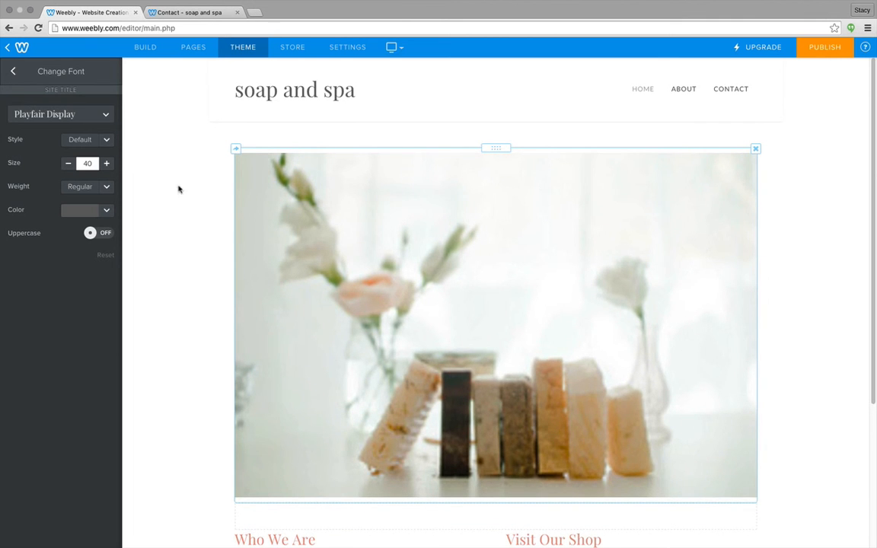
{"action": "scroll", "coordinate": [206, 158], "scroll_direction": "down", "scroll_amount": 3}
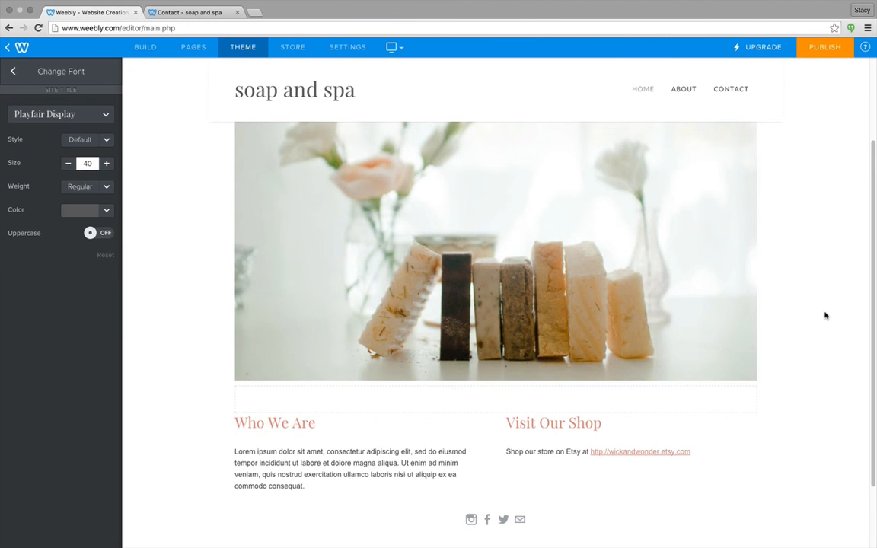
{"action": "scroll", "coordinate": [807, 243], "scroll_direction": "up", "scroll_amount": 3}
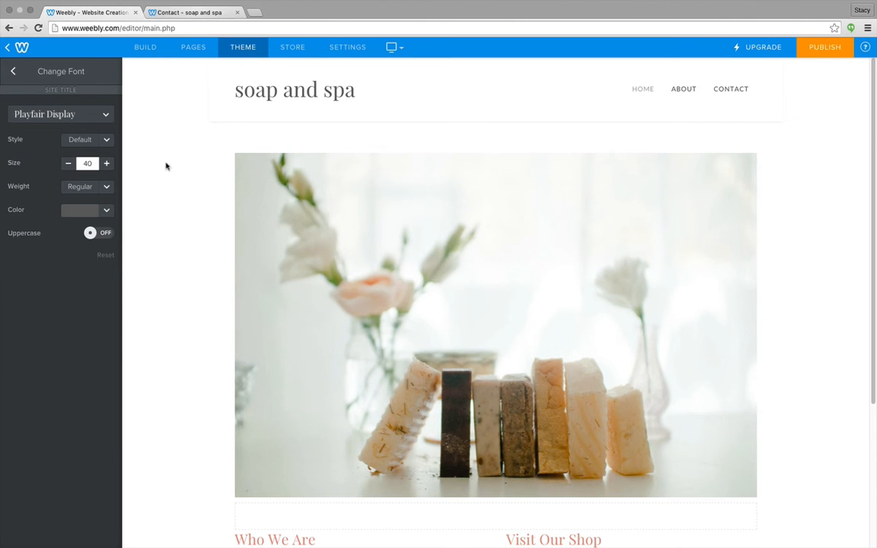
{"action": "scroll", "coordinate": [161, 235], "scroll_direction": "down", "scroll_amount": 5}
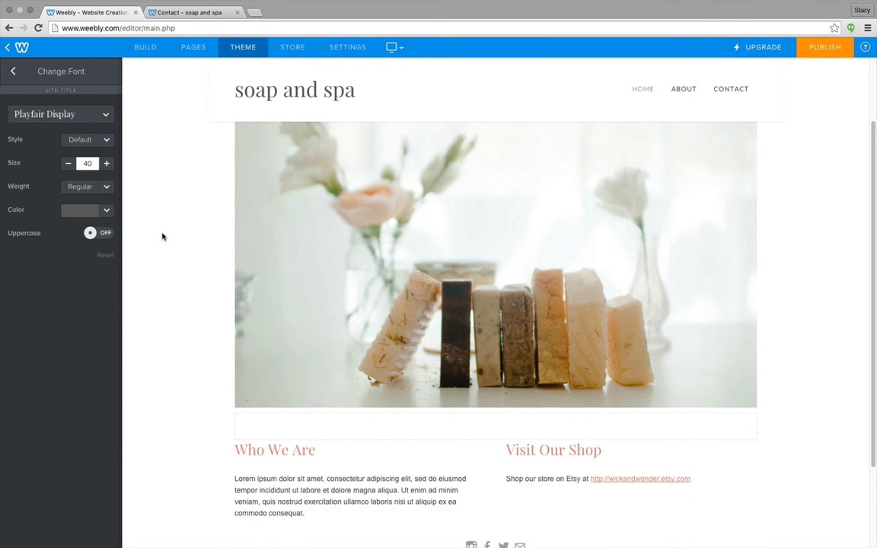
{"action": "scroll", "coordinate": [161, 236], "scroll_direction": "up", "scroll_amount": 5}
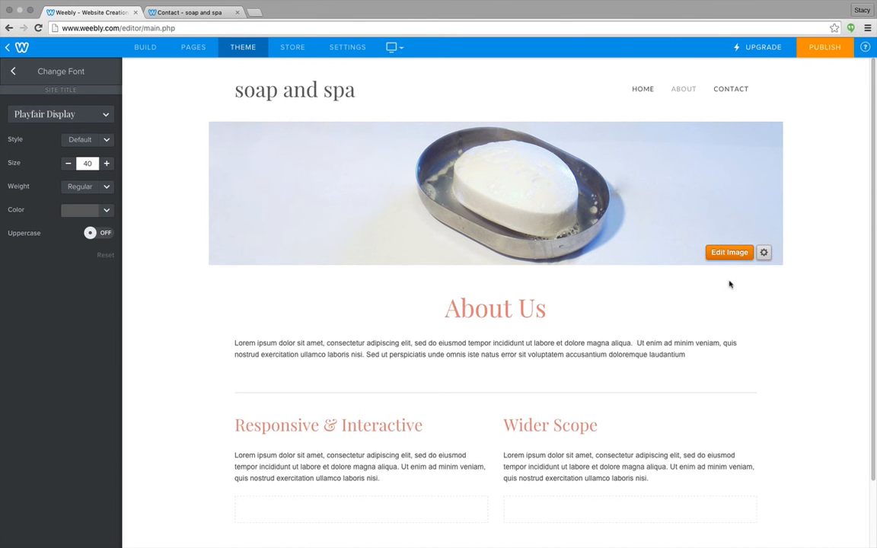
Replace the About page's header image with MM_DSC1367.jpg uploaded from the soap 2 folder
{"action": "left_click", "coordinate": [664, 230]}
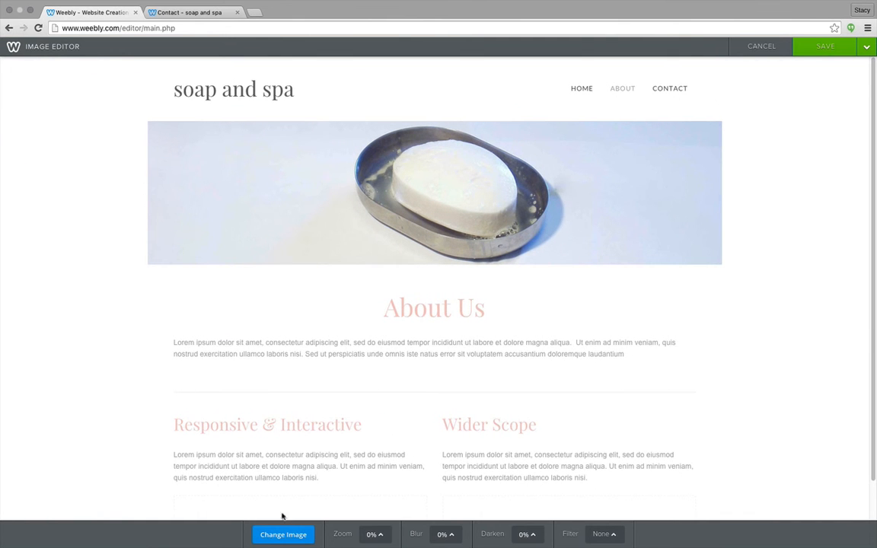
{"action": "left_click", "coordinate": [286, 533]}
{"action": "scroll", "coordinate": [457, 327], "scroll_direction": "down", "scroll_amount": 3}
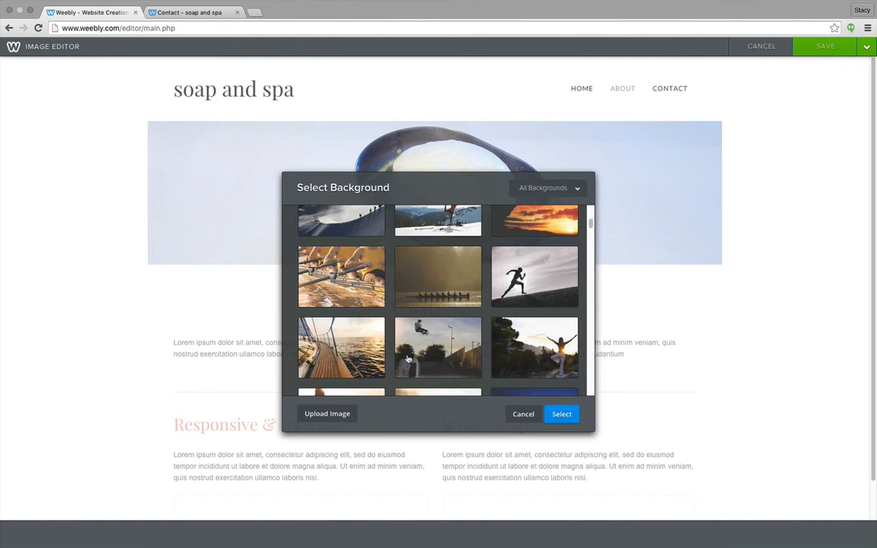
{"action": "left_click", "coordinate": [340, 418]}
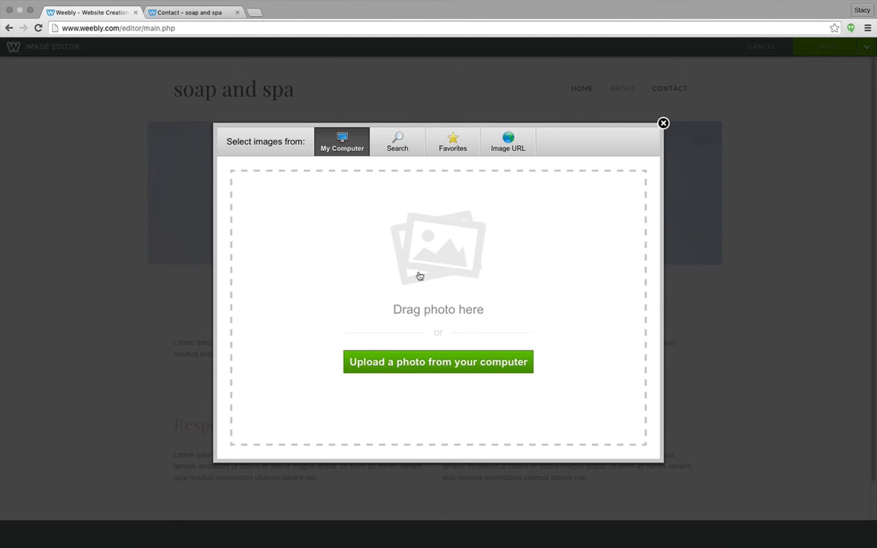
{"action": "left_click", "coordinate": [438, 352]}
{"action": "left_click", "coordinate": [276, 72]}
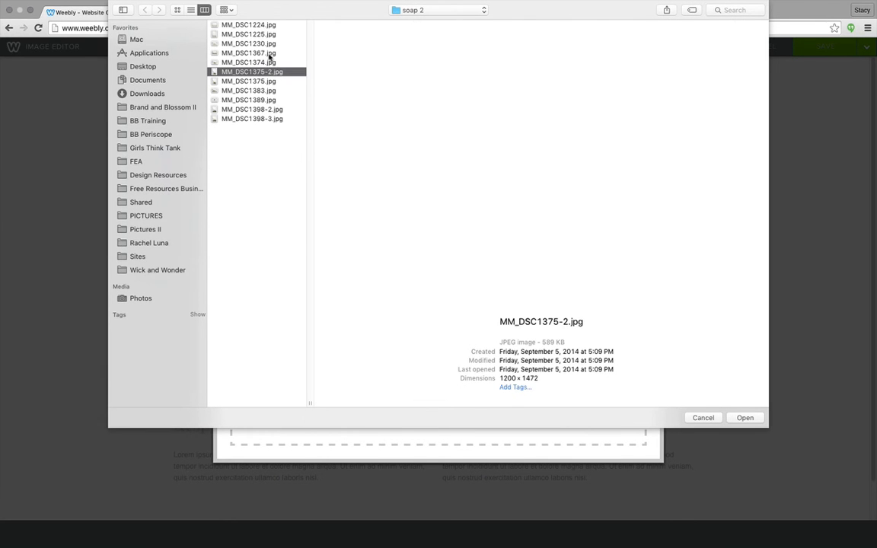
{"action": "left_click", "coordinate": [270, 53]}
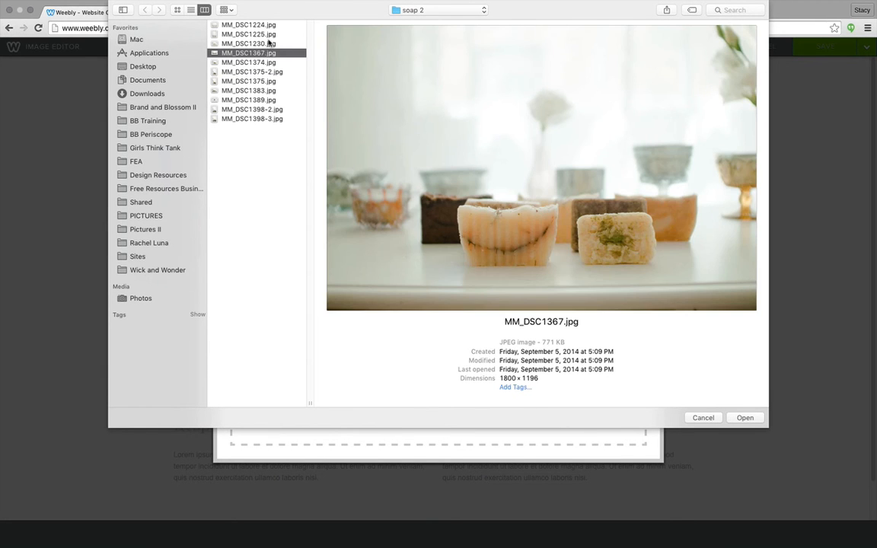
{"action": "left_click", "coordinate": [269, 44]}
{"action": "key", "text": "Down"}
{"action": "left_click", "coordinate": [745, 418]}
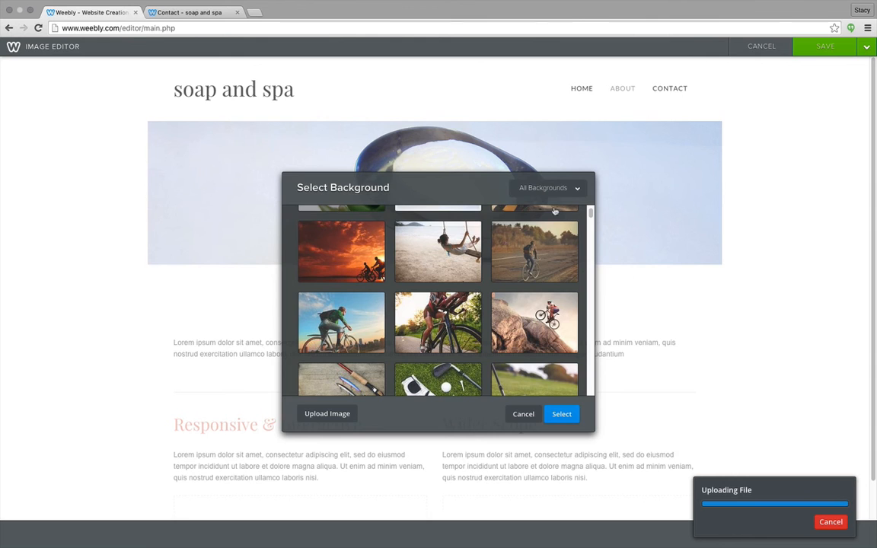
Shift the About page's header photo upward in its frame to center the soap bars, and save the image
{"action": "left_click_drag", "start_coordinate": [533, 220], "coordinate": [532, 163]}
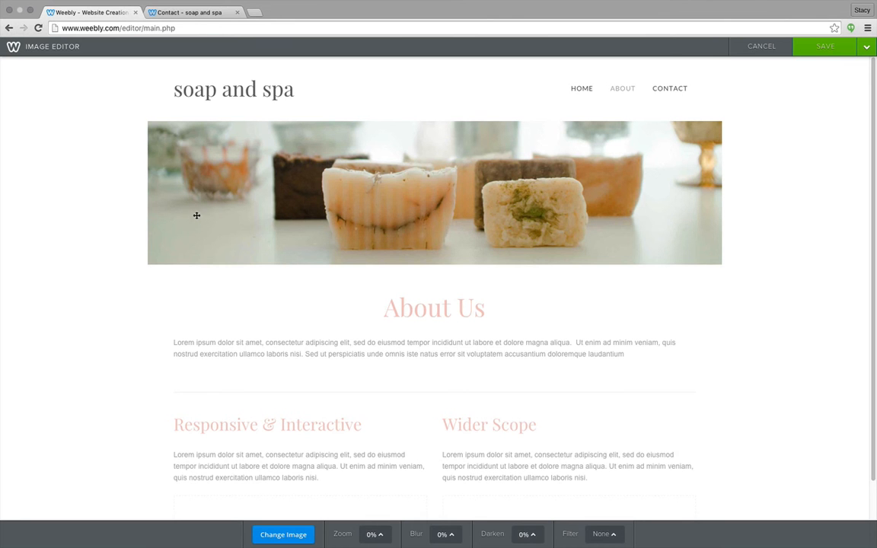
{"action": "left_click_drag", "start_coordinate": [390, 213], "coordinate": [352, 184]}
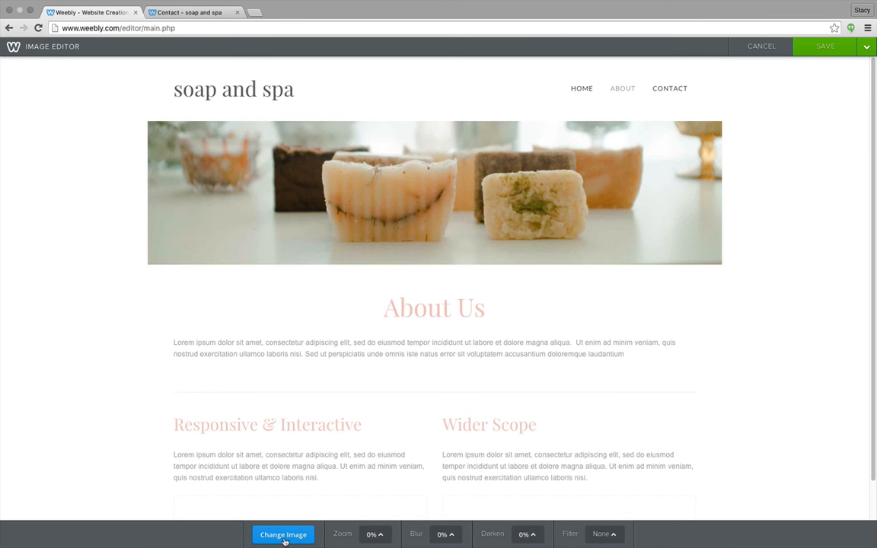
{"action": "left_click", "coordinate": [826, 46]}
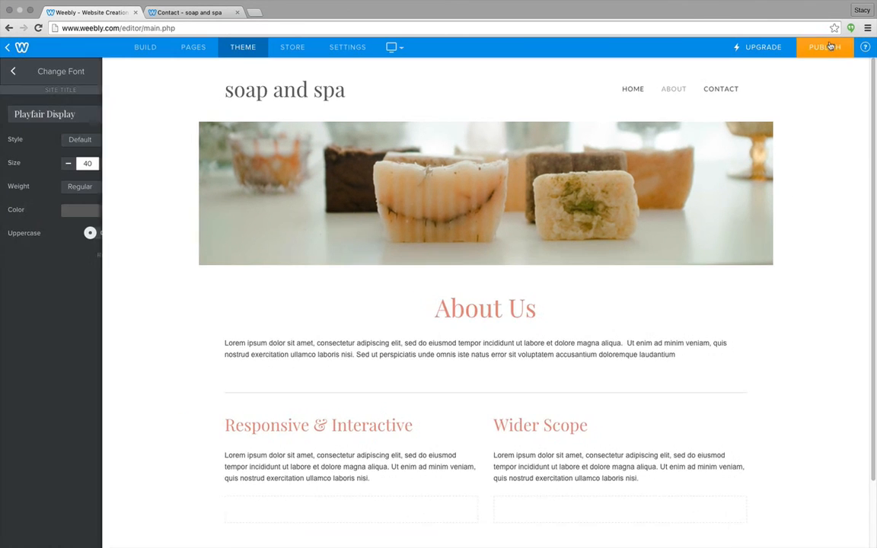
Open the Contact page's header image for replacement and choose to upload a photo from the computer
{"action": "mouse_move", "coordinate": [597, 185]}
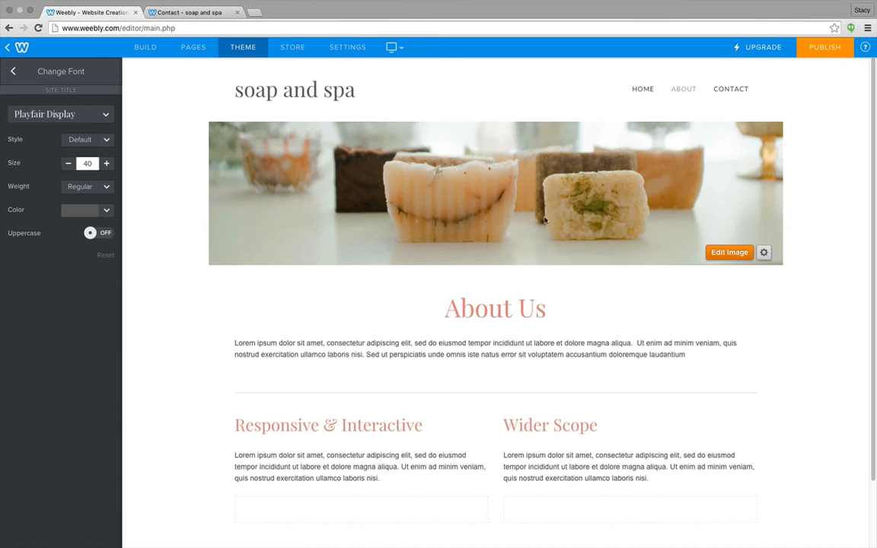
{"action": "left_click", "coordinate": [735, 89]}
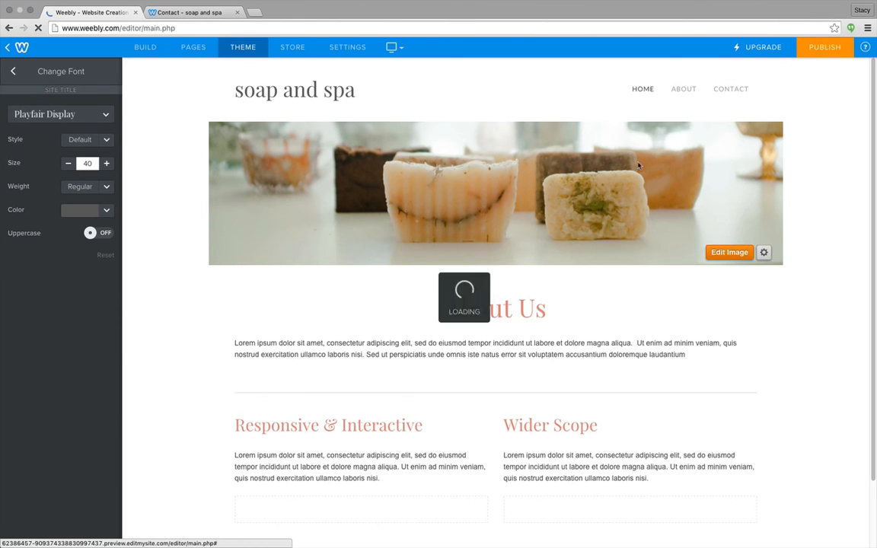
{"action": "left_click", "coordinate": [743, 255]}
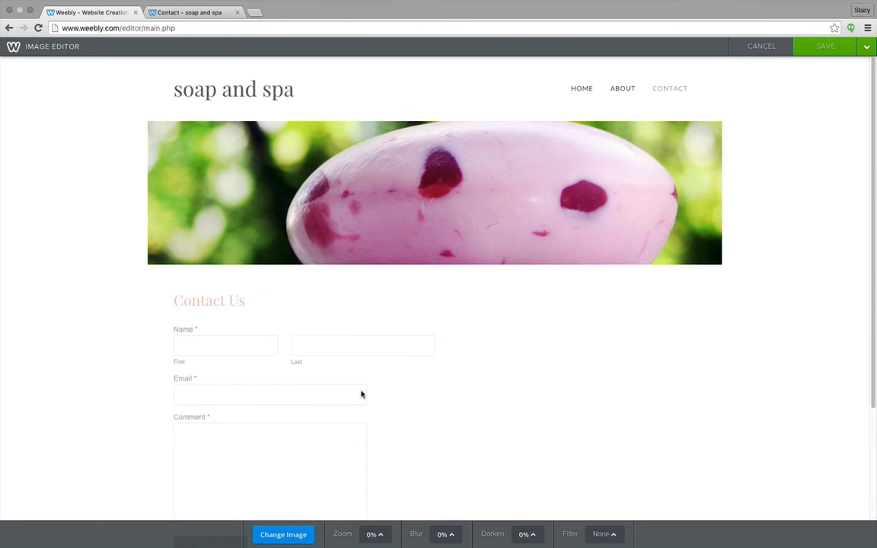
{"action": "left_click", "coordinate": [298, 536]}
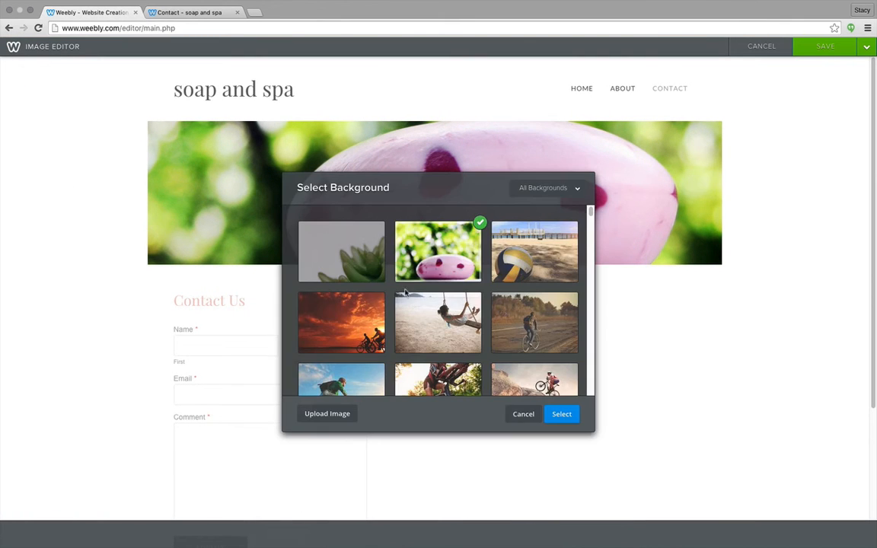
{"action": "left_click", "coordinate": [327, 415]}
{"action": "left_click", "coordinate": [434, 363]}
Compare the photos in the soap 2 folder and upload MM_DSC1383.jpg as the Contact page's header image
{"action": "left_click", "coordinate": [276, 111]}
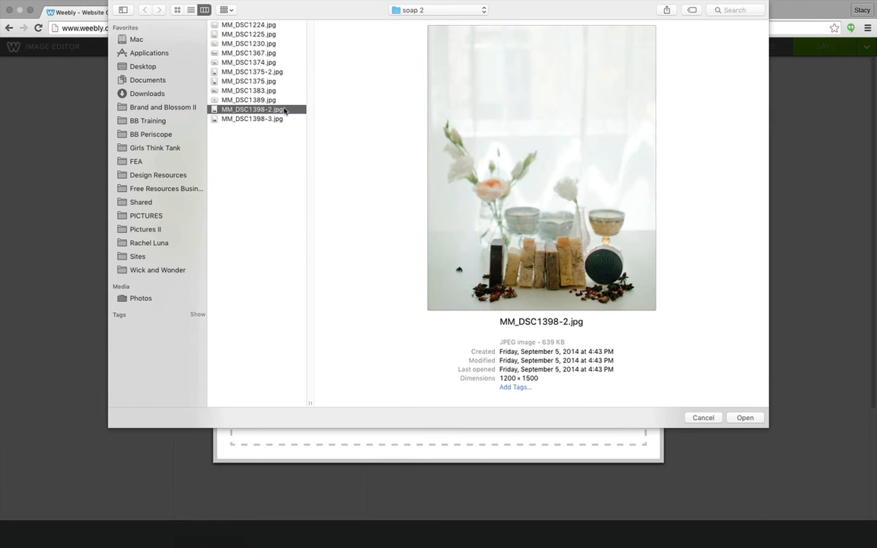
{"action": "left_click", "coordinate": [251, 99]}
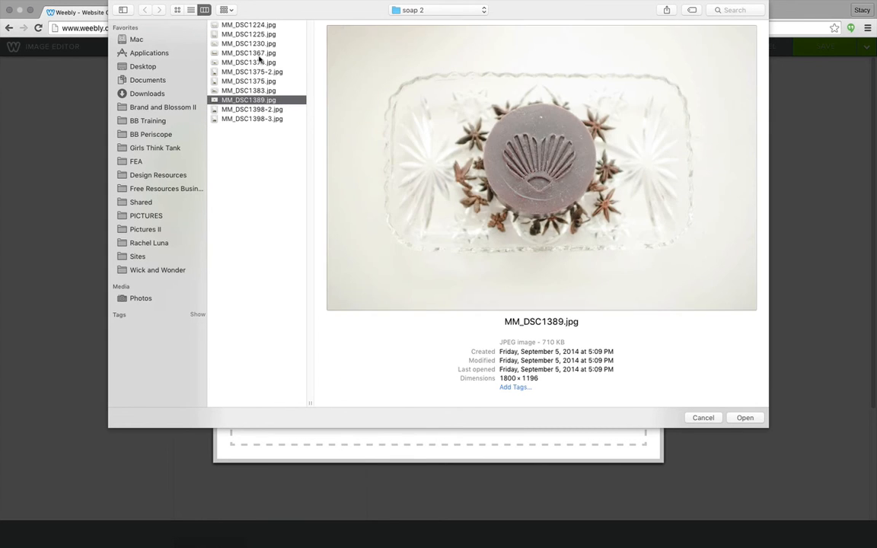
{"action": "left_click", "coordinate": [235, 52]}
{"action": "left_click", "coordinate": [262, 72]}
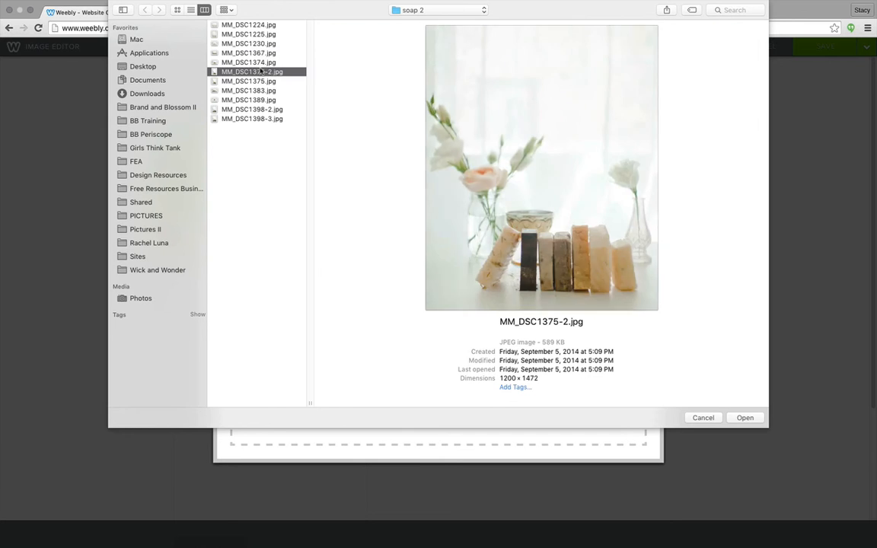
{"action": "left_click", "coordinate": [258, 53]}
{"action": "left_click", "coordinate": [256, 44]}
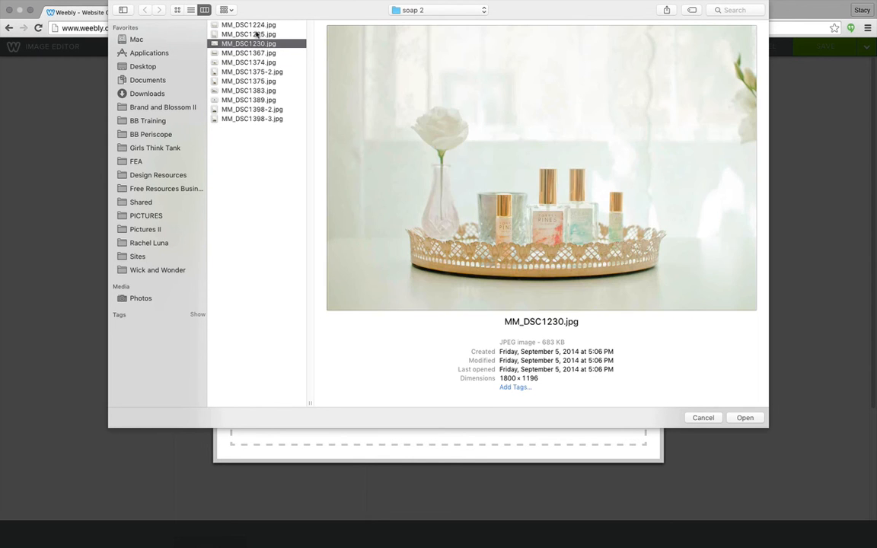
{"action": "left_click", "coordinate": [249, 62]}
{"action": "left_click", "coordinate": [249, 89]}
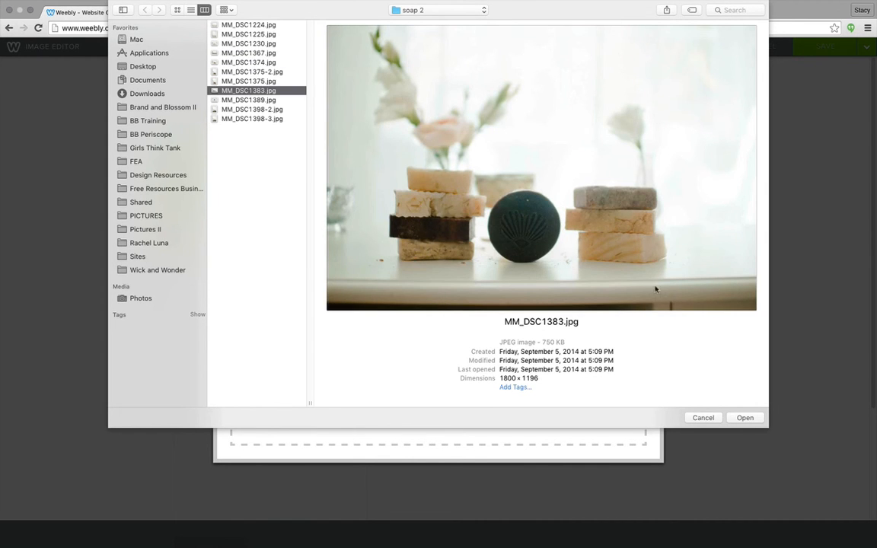
{"action": "left_click", "coordinate": [745, 418]}
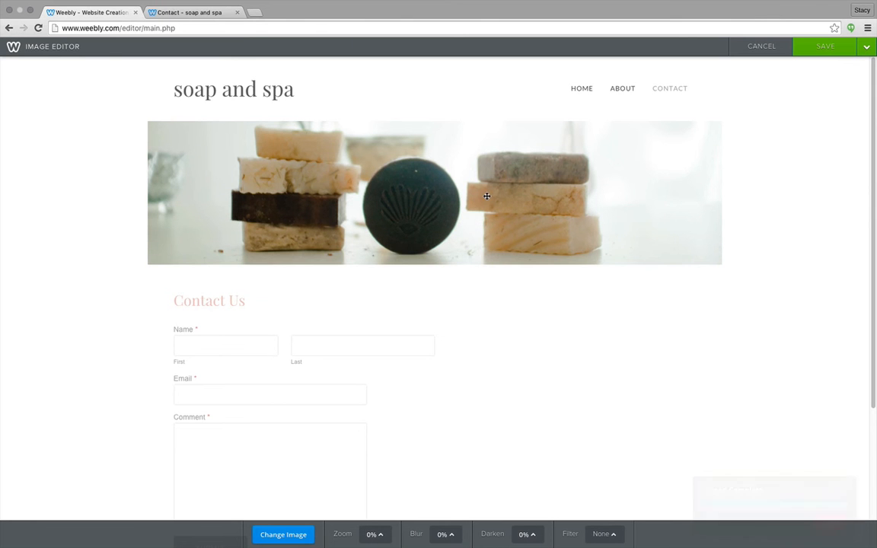
Shift the Contact page's header photo slightly upward in its frame and save the image
{"action": "mouse_move", "coordinate": [435, 214]}
{"action": "left_mouse_down"}
{"action": "mouse_move", "coordinate": [438, 204]}
{"action": "mouse_move", "coordinate": [443, 212]}
{"action": "left_mouse_up"}
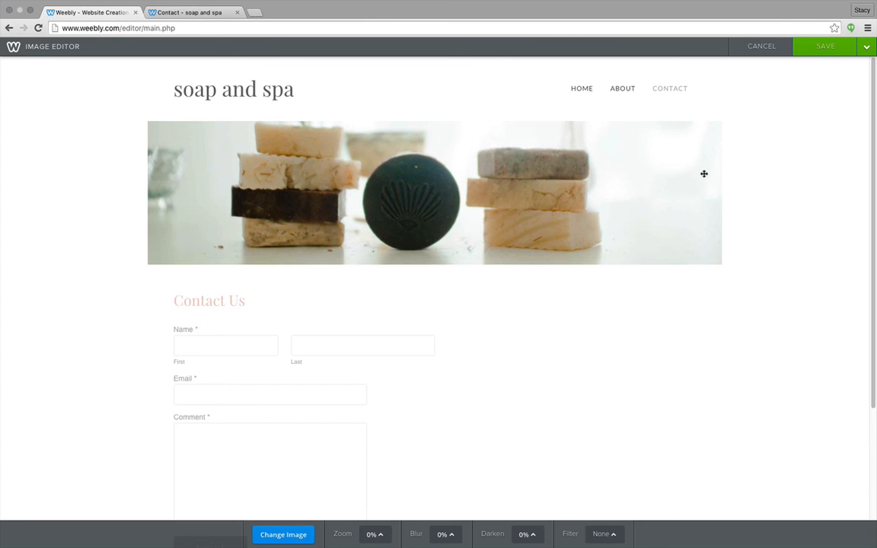
{"action": "left_click", "coordinate": [830, 47]}
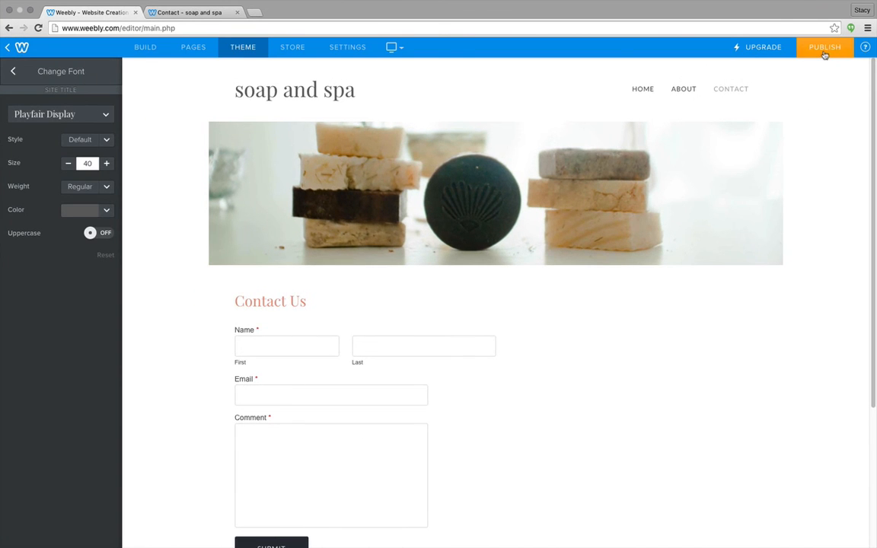
Capture a screenshot of the old published Home page at wickandwondertest.weebly.com as a before picture
{"action": "left_click", "coordinate": [199, 12]}
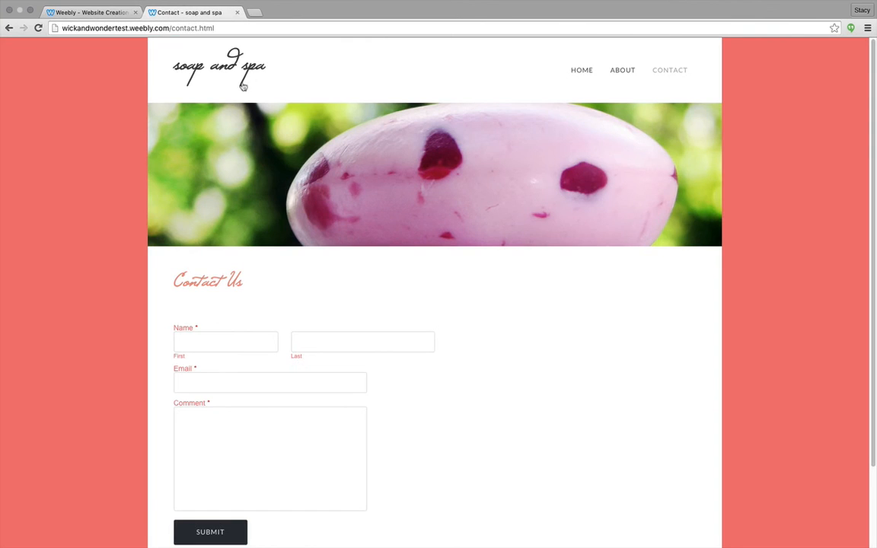
{"action": "left_click", "coordinate": [576, 72]}
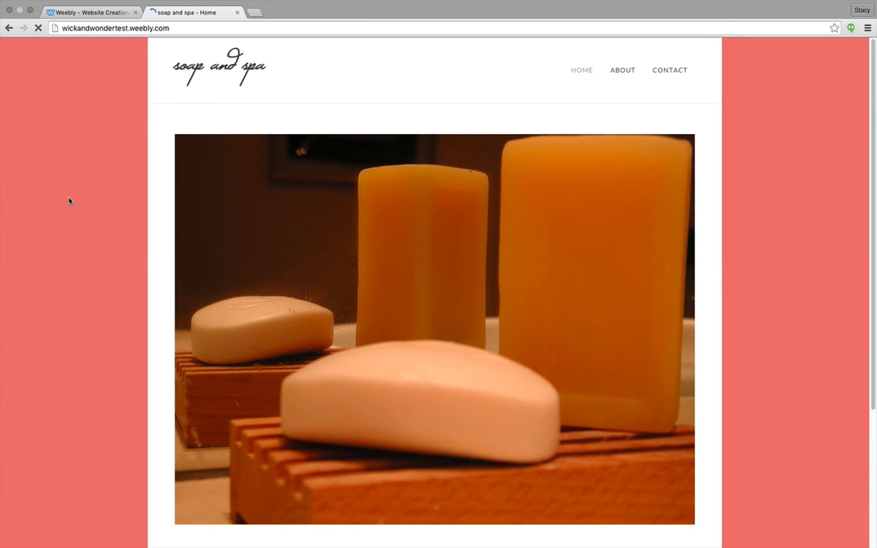
{"action": "key", "text": "super+shift+4"}
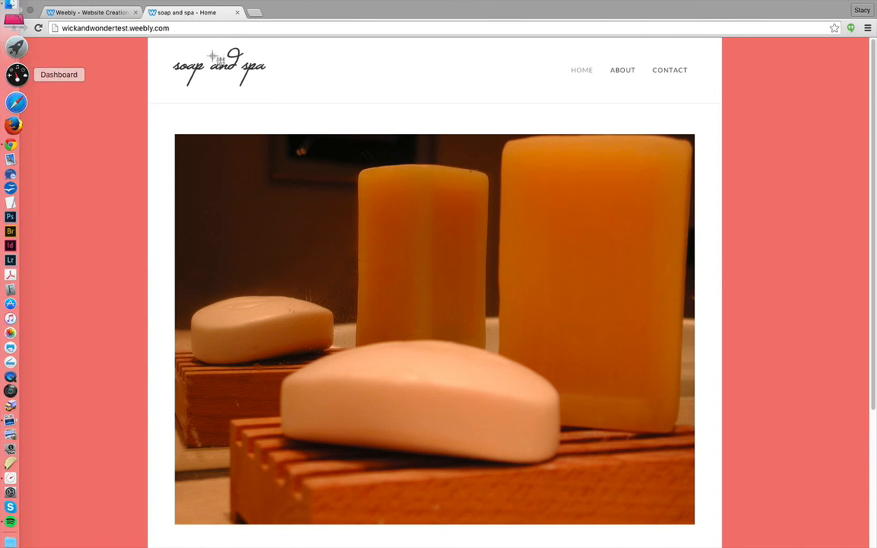
{"action": "key", "text": "Escape"}
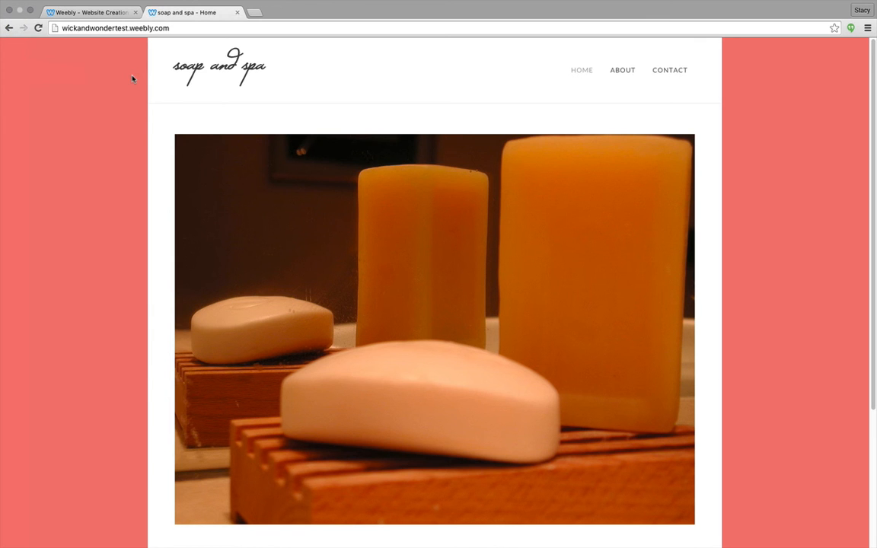
{"action": "key", "text": "super+shift+4"}
{"action": "left_click_drag", "start_coordinate": [3, 42], "coordinate": [790, 494]}
Capture a screenshot of the old published About page
{"action": "left_click", "coordinate": [622, 69]}
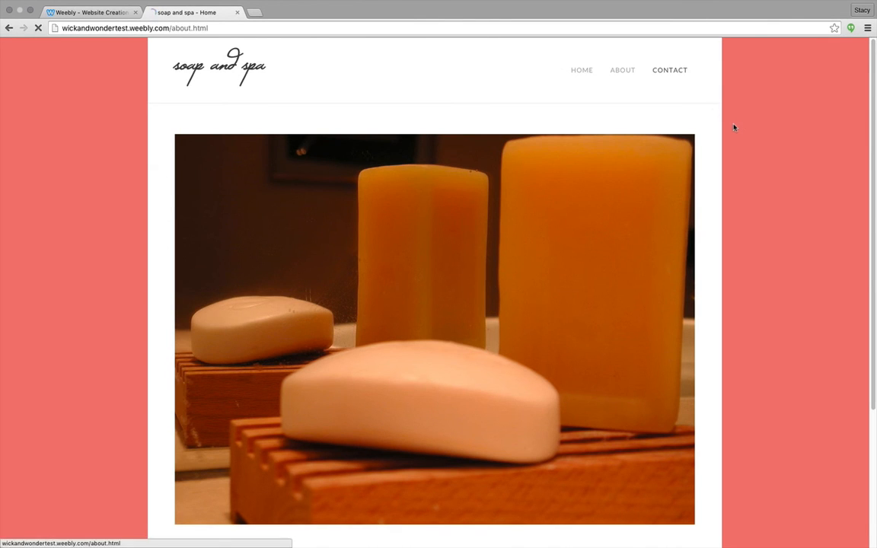
{"action": "key", "text": "super+shift+4"}
{"action": "left_click_drag", "start_coordinate": [3, 53], "coordinate": [790, 494]}
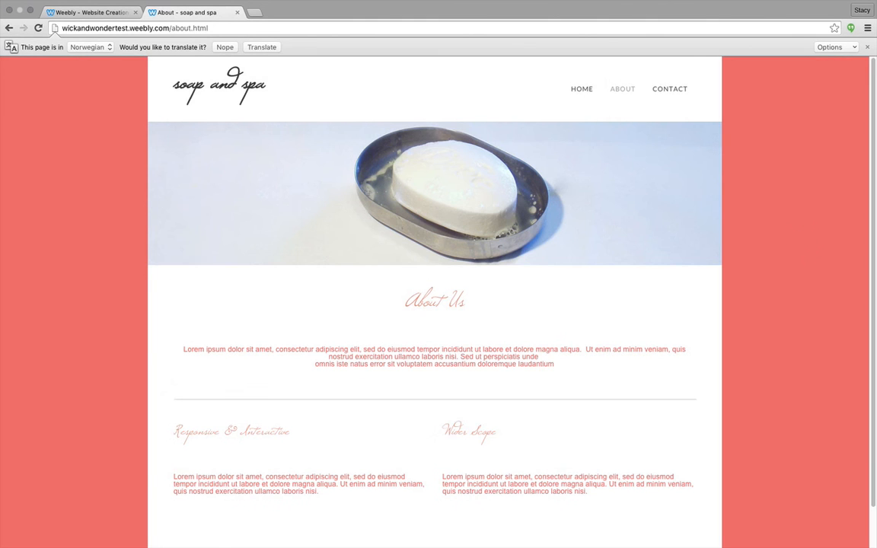
Capture a screenshot of the old published Contact page
{"action": "left_click", "coordinate": [683, 87]}
{"action": "key", "text": "super+shift+4"}
{"action": "left_click_drag", "start_coordinate": [2, 34], "coordinate": [867, 536]}
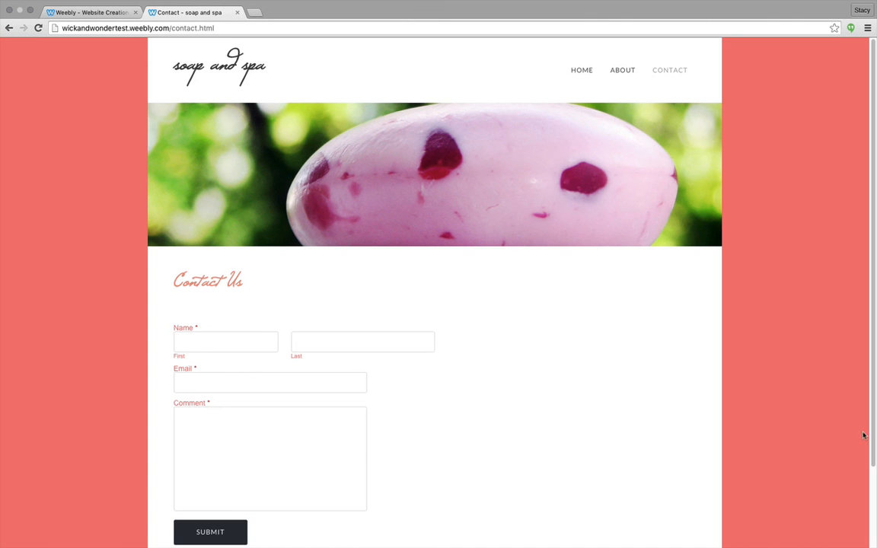
Return the live site to its Home page, publish the redesigned site from the Weebly editor, and reload the live page
{"action": "left_click", "coordinate": [584, 73]}
{"action": "scroll", "coordinate": [110, 355], "scroll_direction": "down", "scroll_amount": 3}
{"action": "scroll", "coordinate": [143, 321], "scroll_direction": "up", "scroll_amount": 3}
{"action": "left_click", "coordinate": [68, 12]}
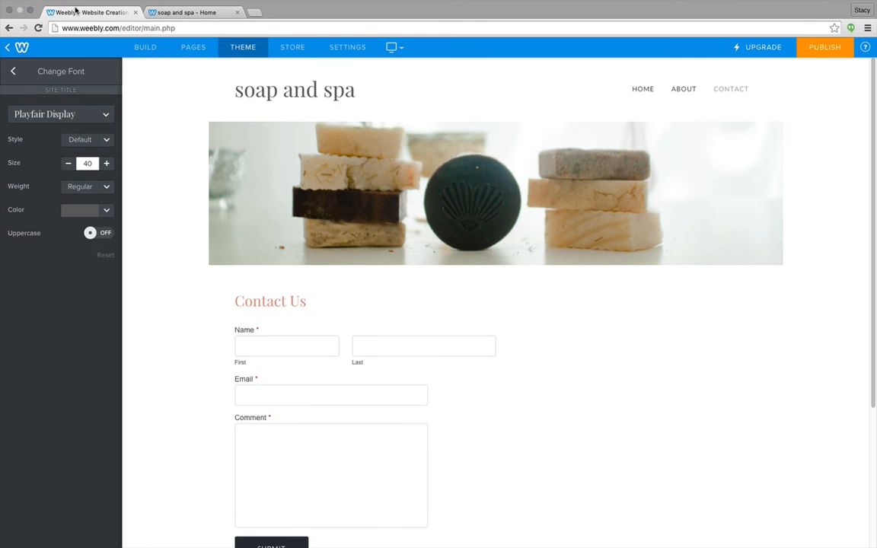
{"action": "left_click", "coordinate": [836, 49]}
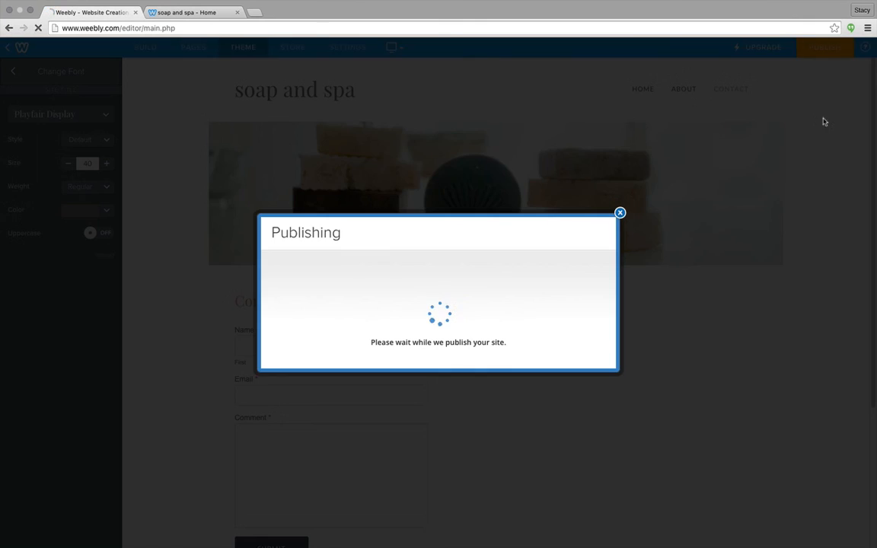
{"action": "left_click", "coordinate": [194, 12]}
{"action": "left_click", "coordinate": [39, 28]}
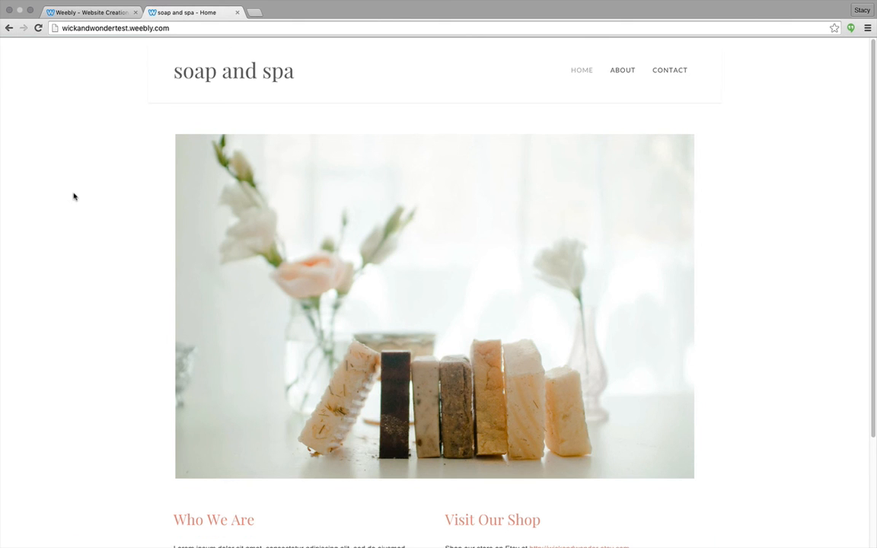
Review the published Home page from the site title and soap photo down to the text sections and footer
{"action": "scroll", "coordinate": [96, 184], "scroll_direction": "down", "scroll_amount": 3}
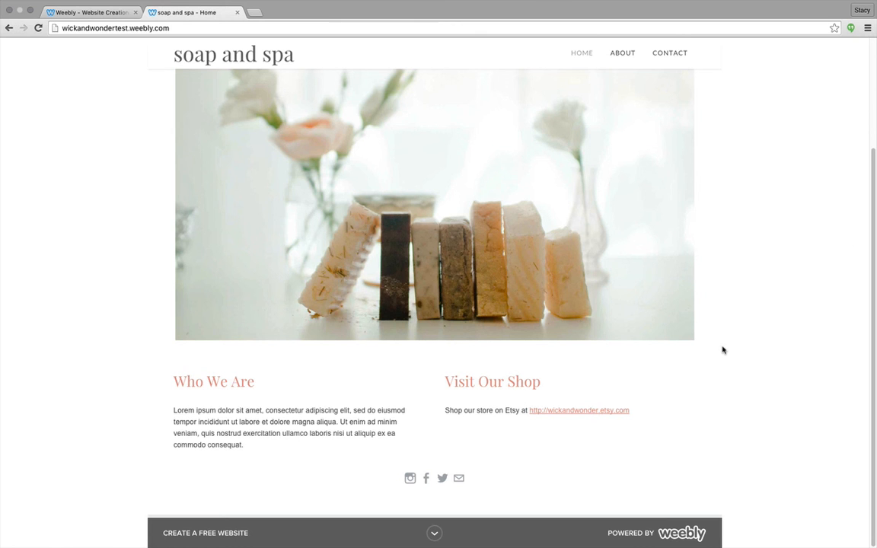
{"action": "scroll", "coordinate": [723, 350], "scroll_direction": "up", "scroll_amount": 4}
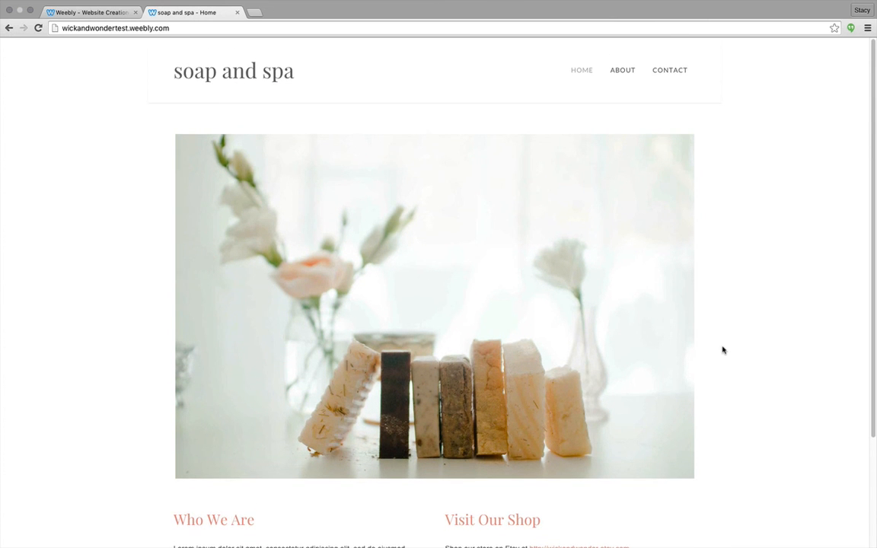
{"action": "scroll", "coordinate": [723, 350], "scroll_direction": "down", "scroll_amount": 3}
{"action": "scroll", "coordinate": [724, 350], "scroll_direction": "down", "scroll_amount": 2}
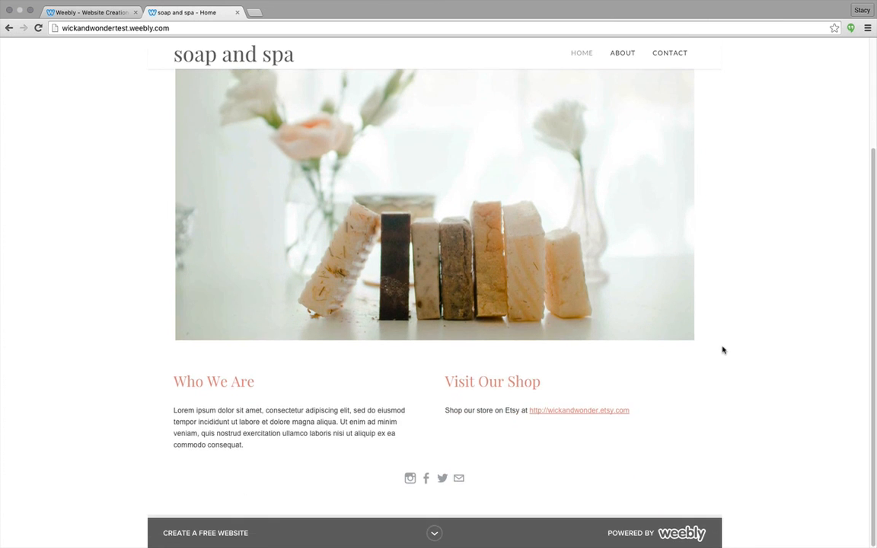
{"action": "scroll", "coordinate": [723, 351], "scroll_direction": "up", "scroll_amount": 4}
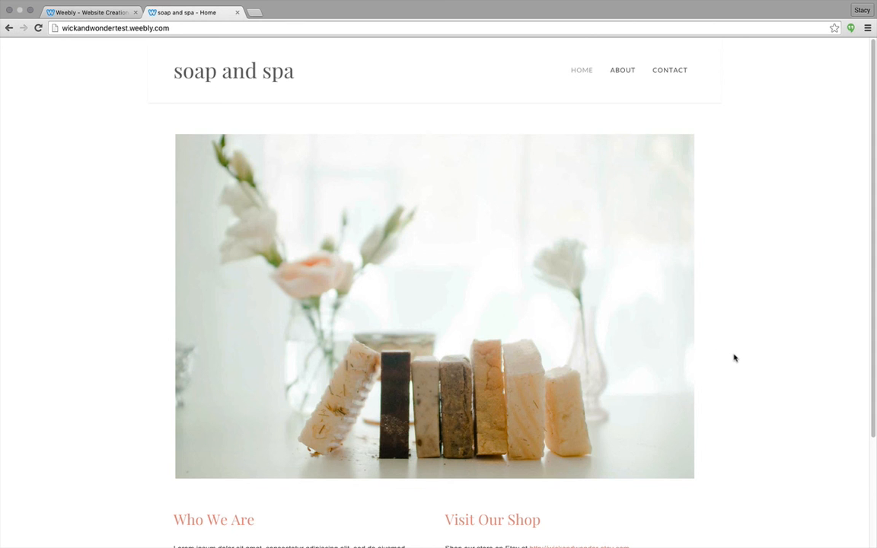
{"action": "scroll", "coordinate": [734, 358], "scroll_direction": "down", "scroll_amount": 1}
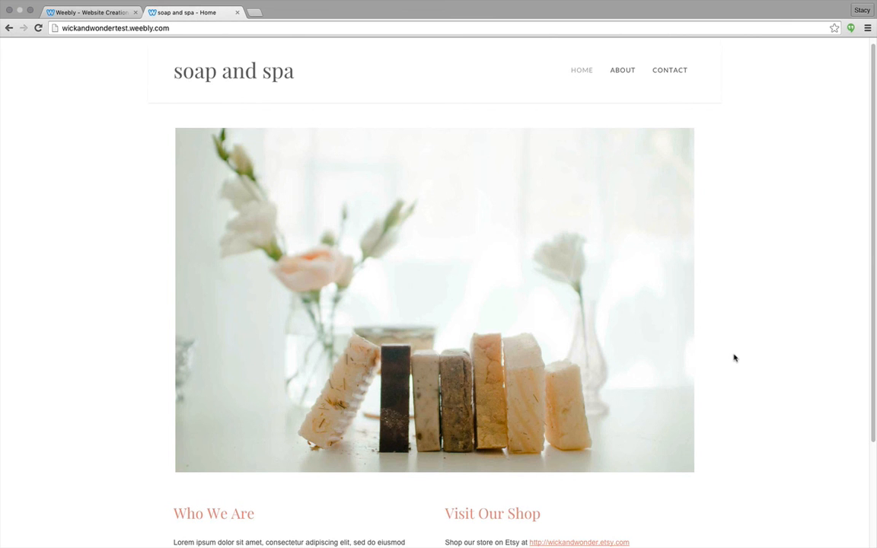
{"action": "scroll", "coordinate": [735, 358], "scroll_direction": "down", "scroll_amount": 5}
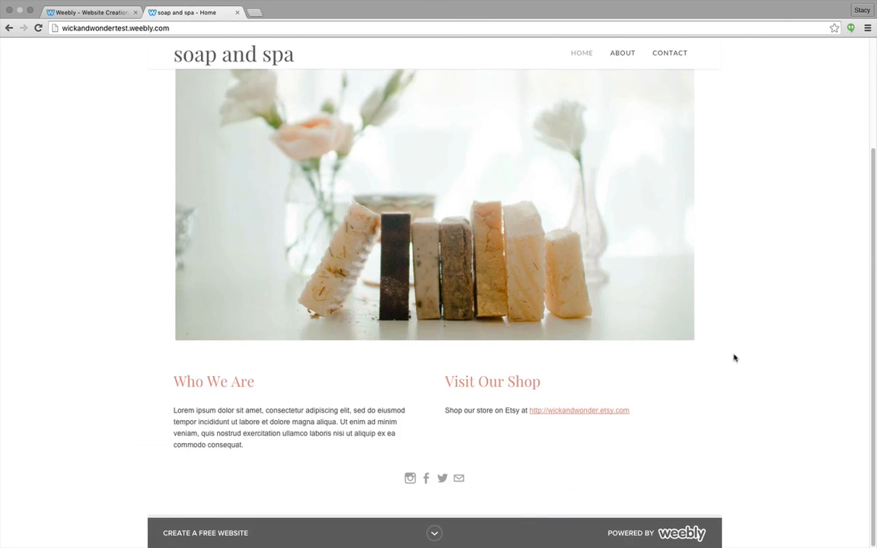
{"action": "scroll", "coordinate": [734, 358], "scroll_direction": "up", "scroll_amount": 5}
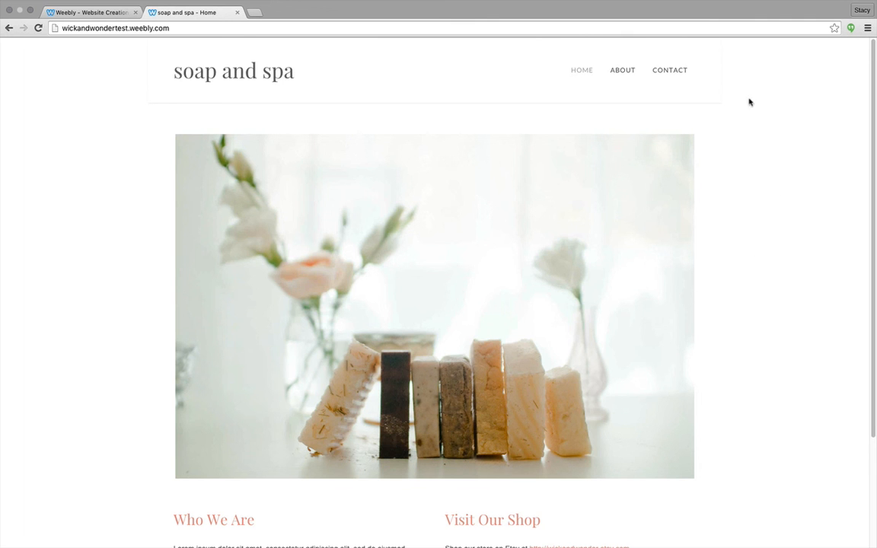
{"action": "left_click", "coordinate": [632, 6]}
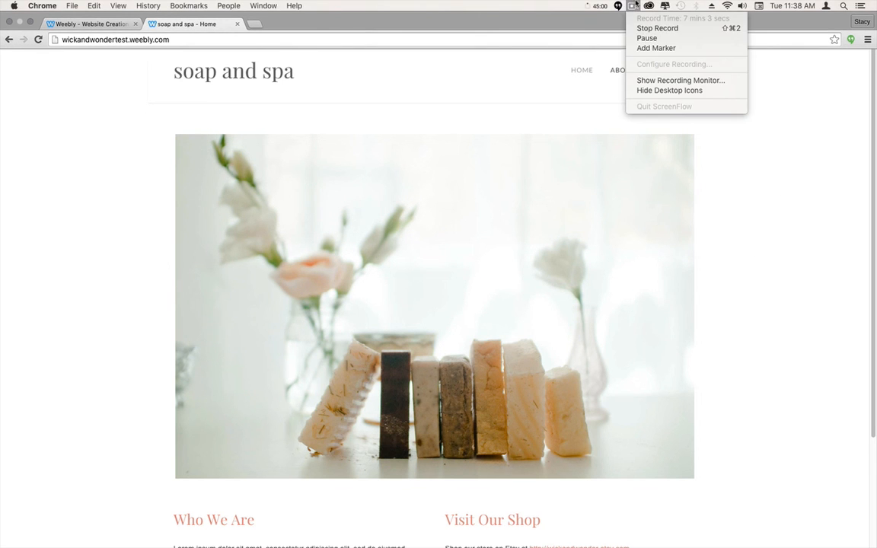